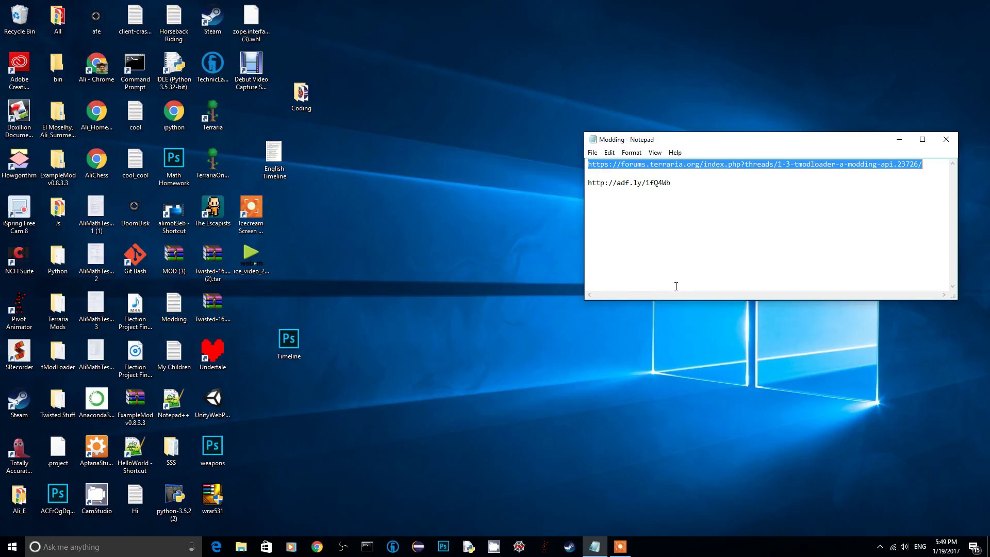
Step: Select the forums.terraria.org tModLoader thread link in the Modding note
click(824, 209)
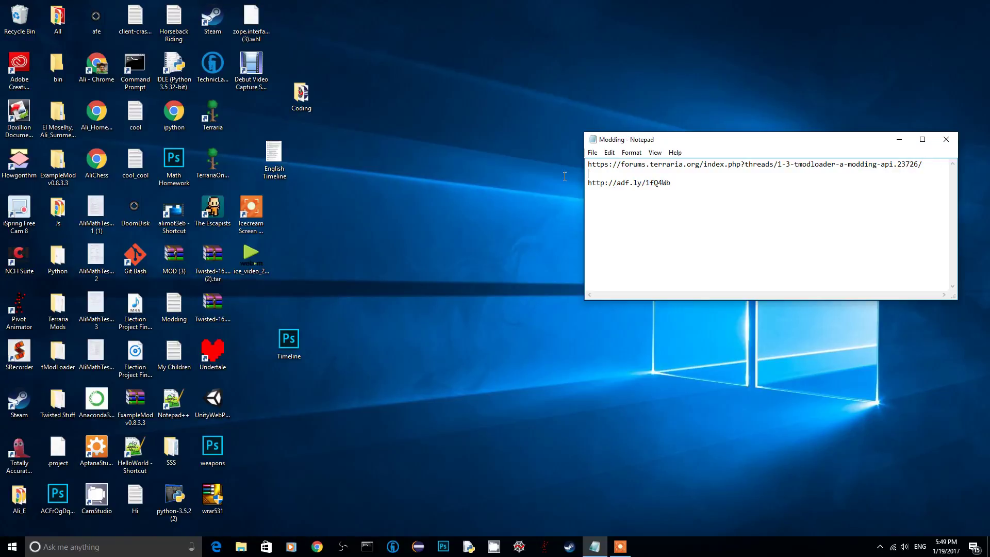
drag(925, 164, 554, 166)
key(ctrl+c)
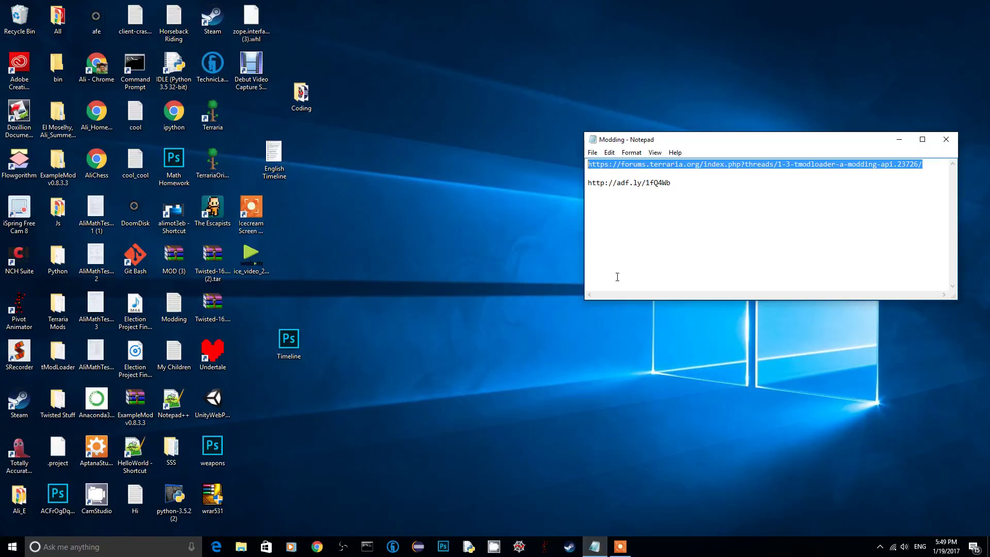
Step: Load the copied tModLoader forum thread and download the Windows Steam version from its Download section
click(316, 547)
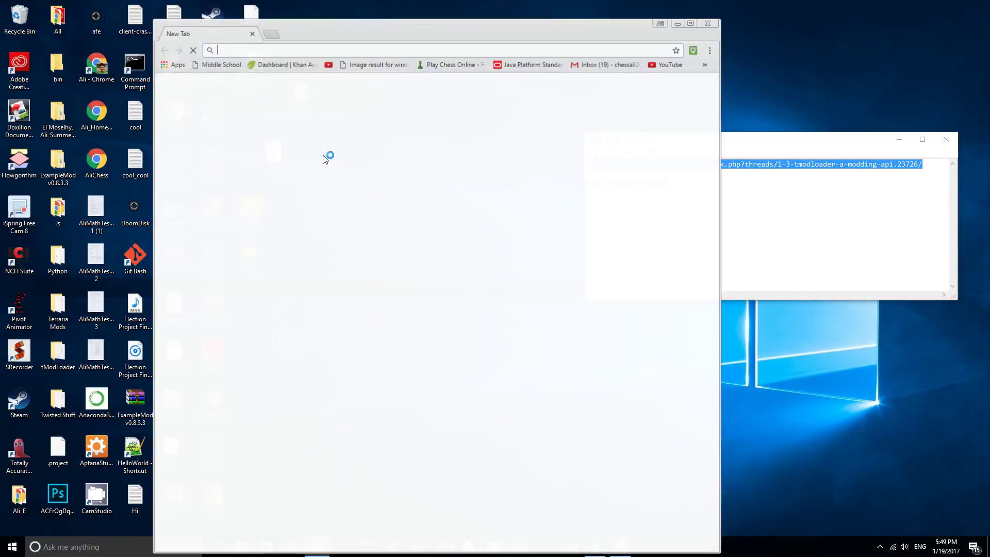
key(ctrl+v)
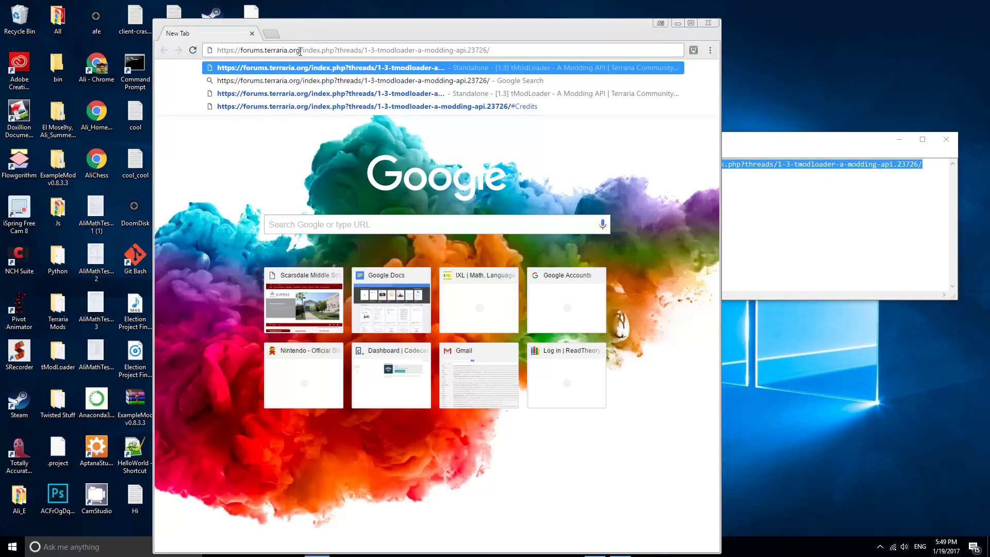
key(Return)
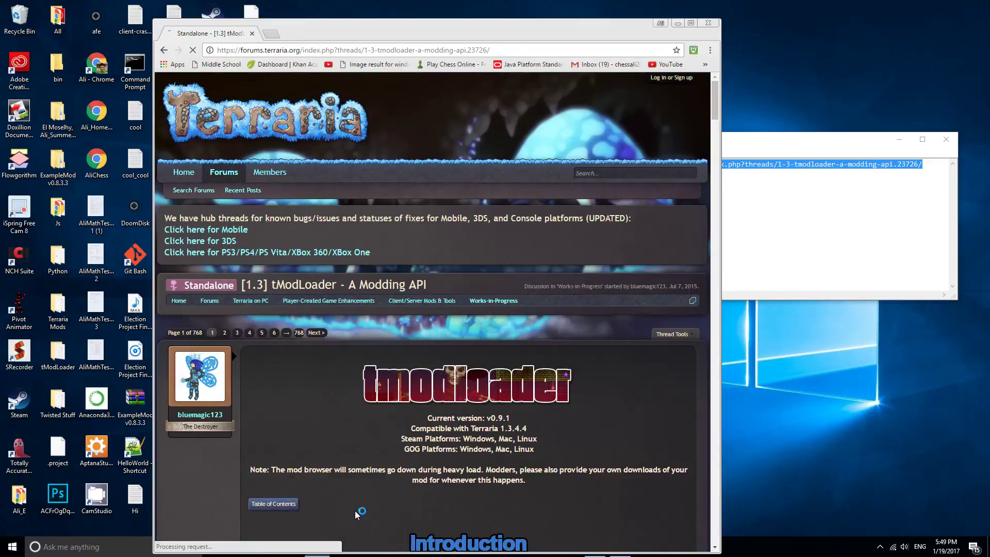
scroll(357, 465, down, 4)
click(272, 228)
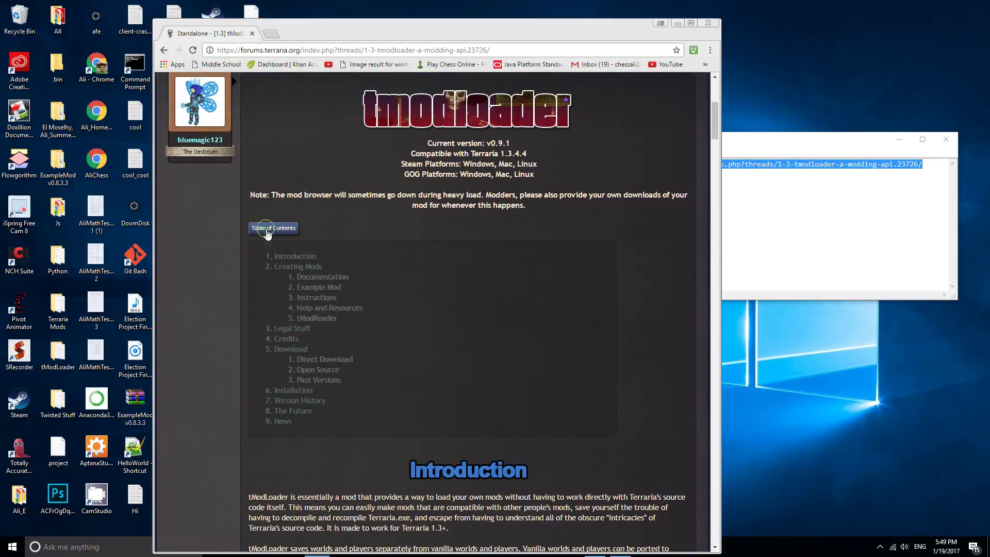
click(290, 349)
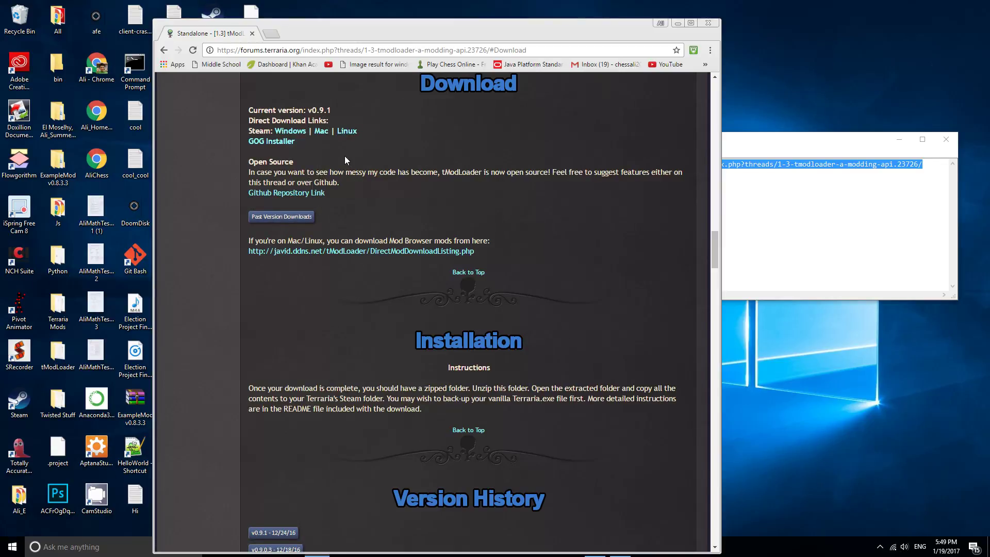
click(290, 131)
drag(401, 28, 415, 14)
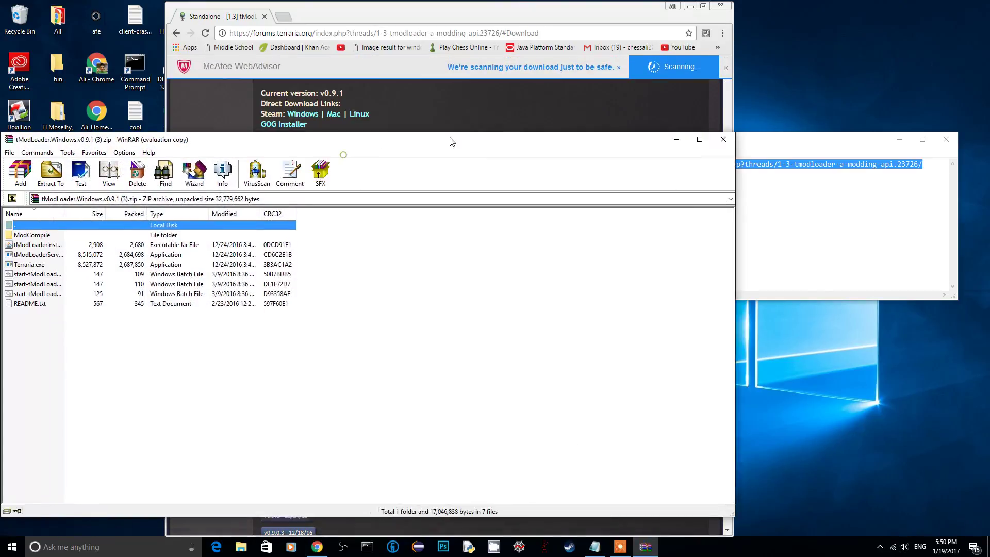
Step: Minimize Chrome and move the WinRAR tModLoader v0.9.1 archive window to the right
click(535, 275)
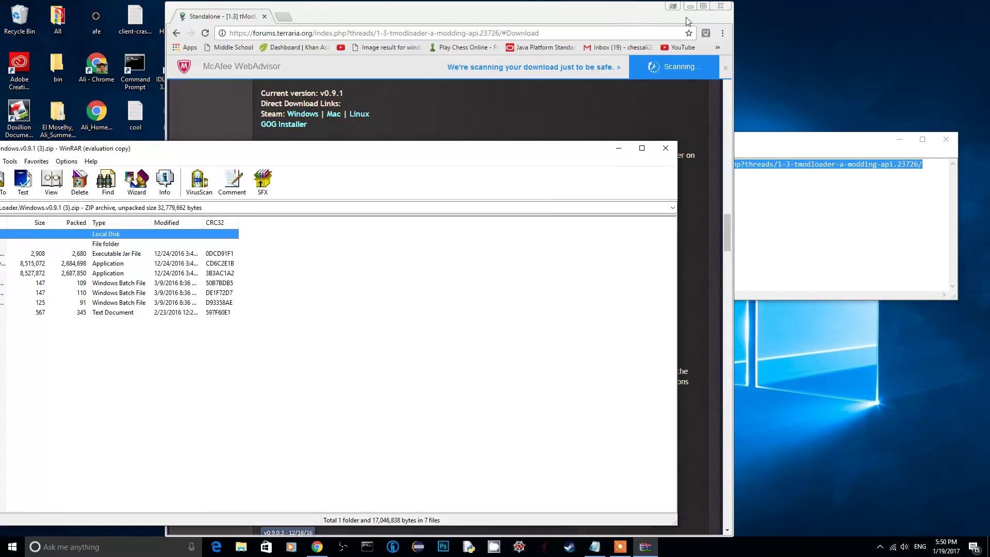
click(689, 7)
mouse_move(511, 125)
mouse_down()
mouse_move(693, 128)
mouse_move(707, 116)
mouse_up()
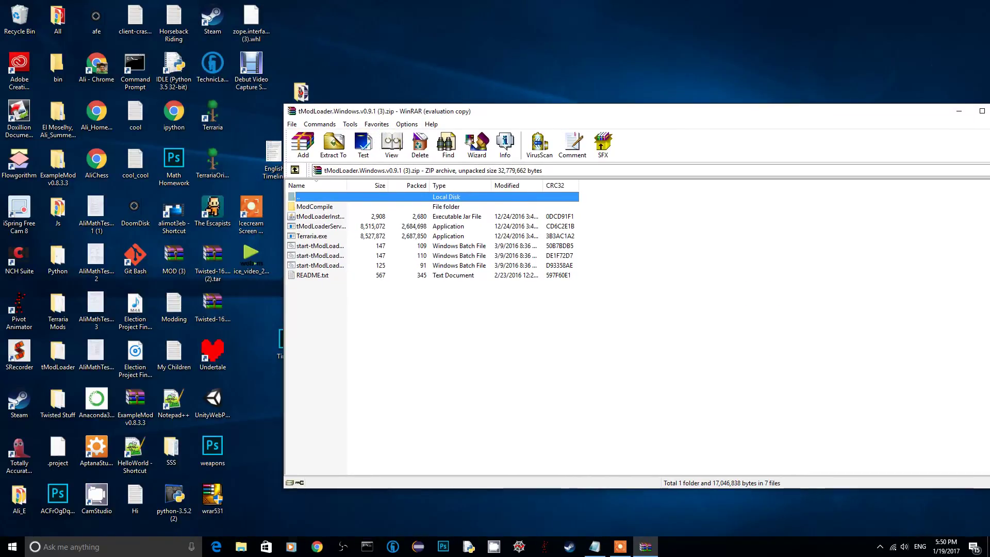
Step: Bring up File Explorer and expand OS (C:) to Program Files (x86)
click(242, 547)
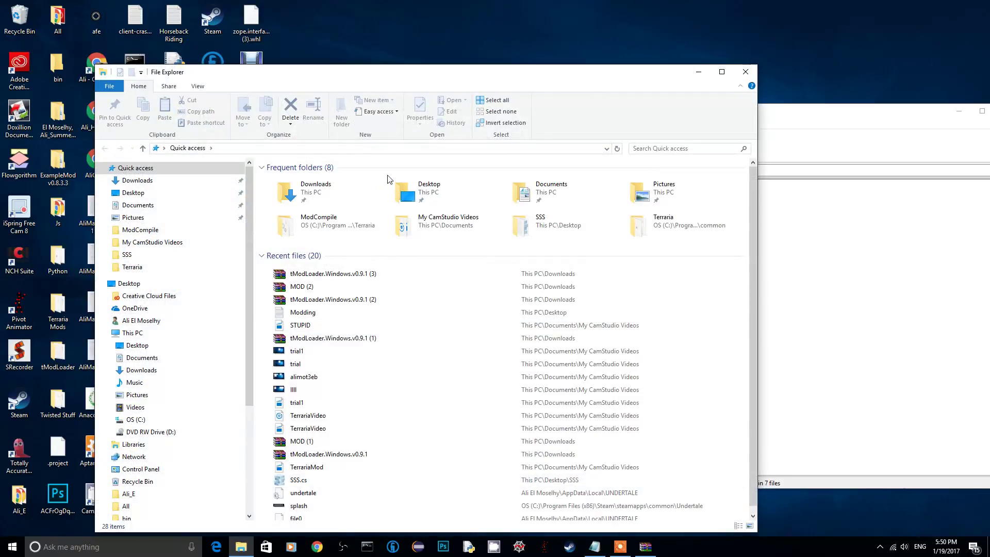
drag(352, 72, 365, 37)
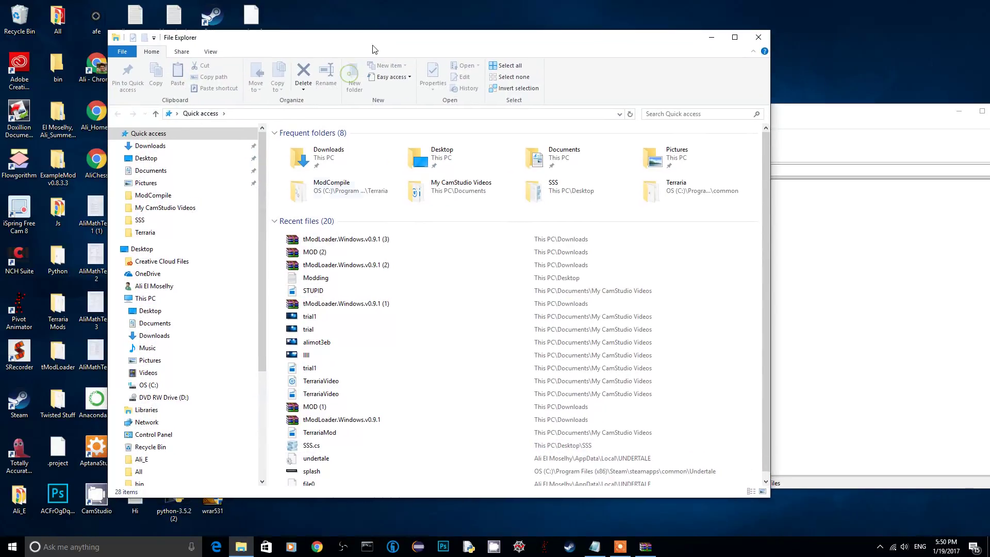
scroll(155, 330, down, 3)
scroll(178, 325, down, 3)
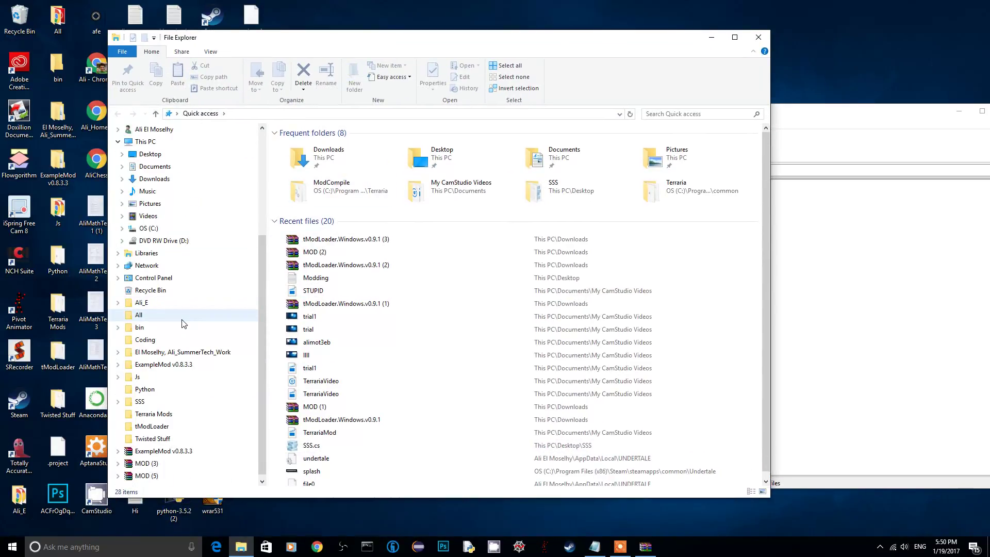
click(123, 216)
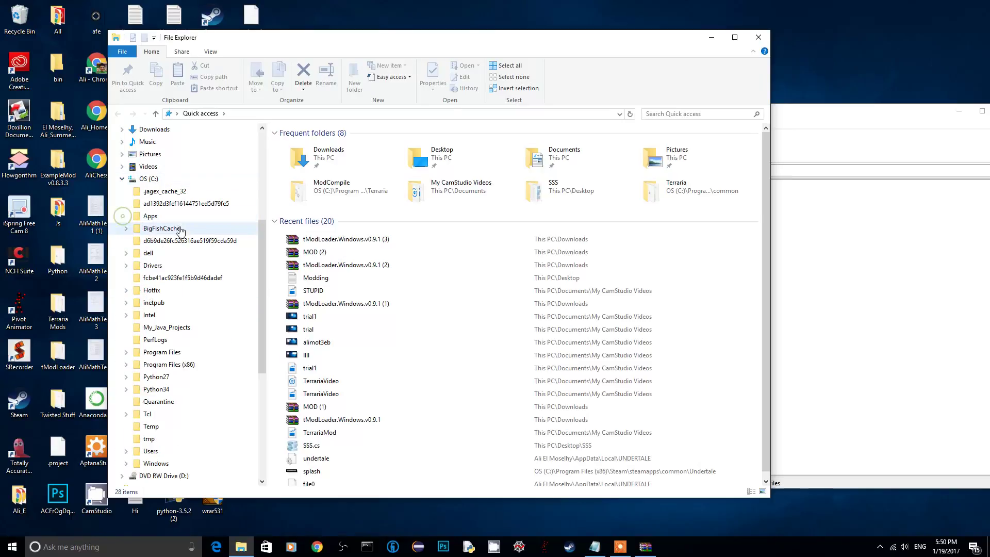
scroll(186, 293, down, 2)
scroll(187, 292, down, 1)
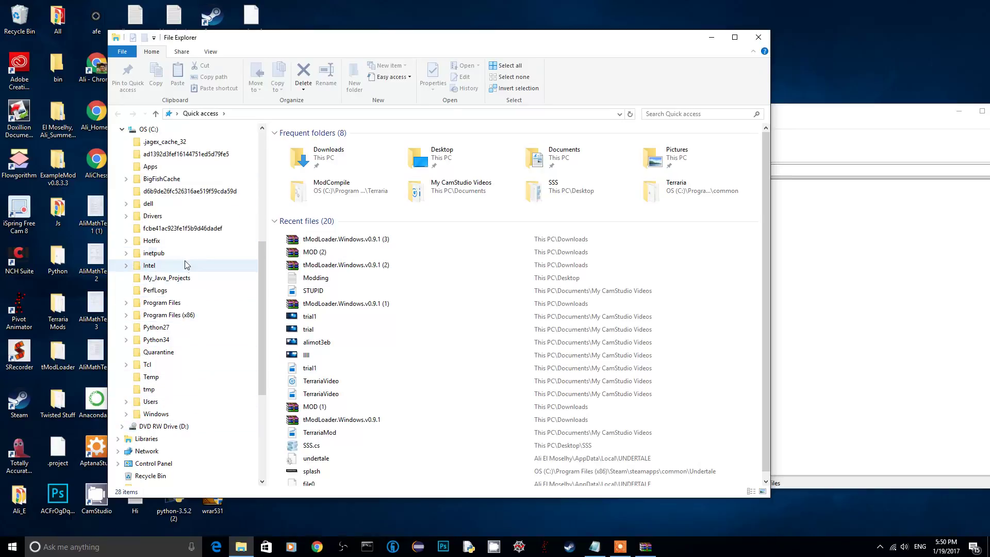
click(169, 315)
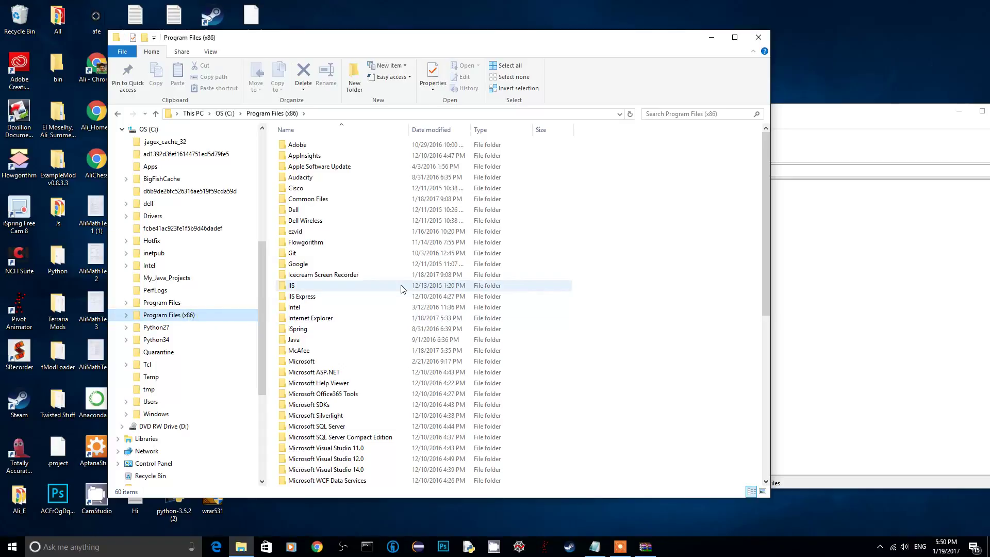
scroll(416, 309, down, 5)
scroll(399, 356, down, 5)
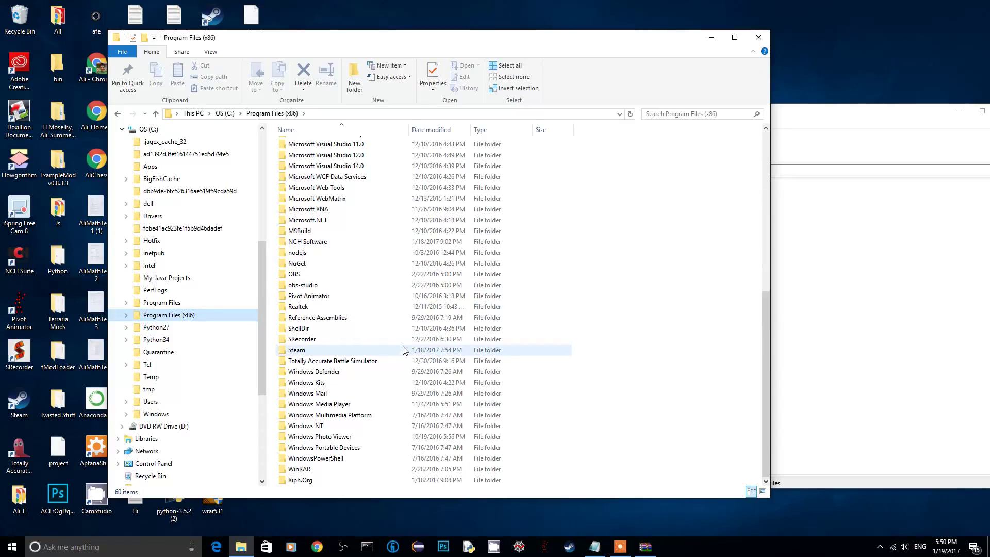
Step: Browse Steam > steamapps > common > Terraria and select every file in the WinRAR archive
double_click(403, 351)
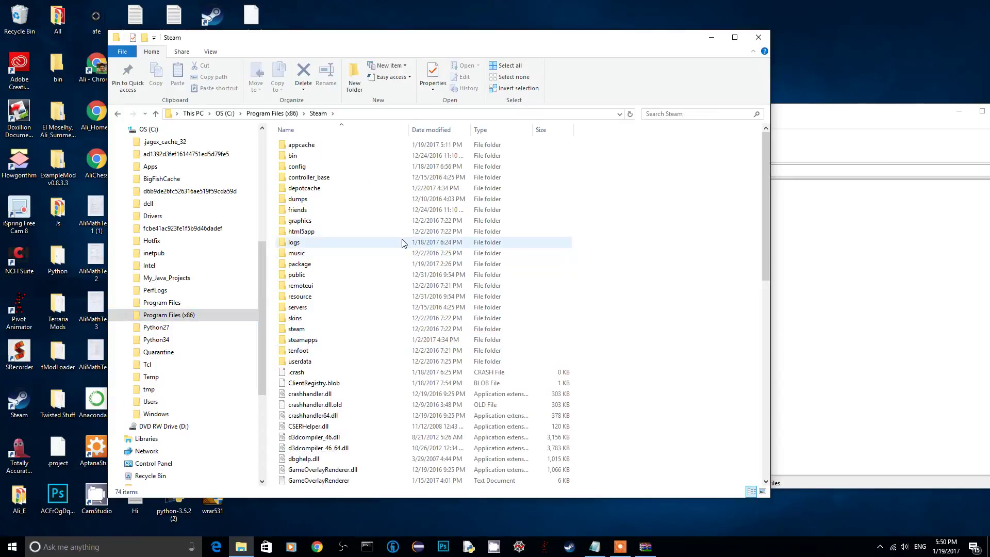
double_click(349, 340)
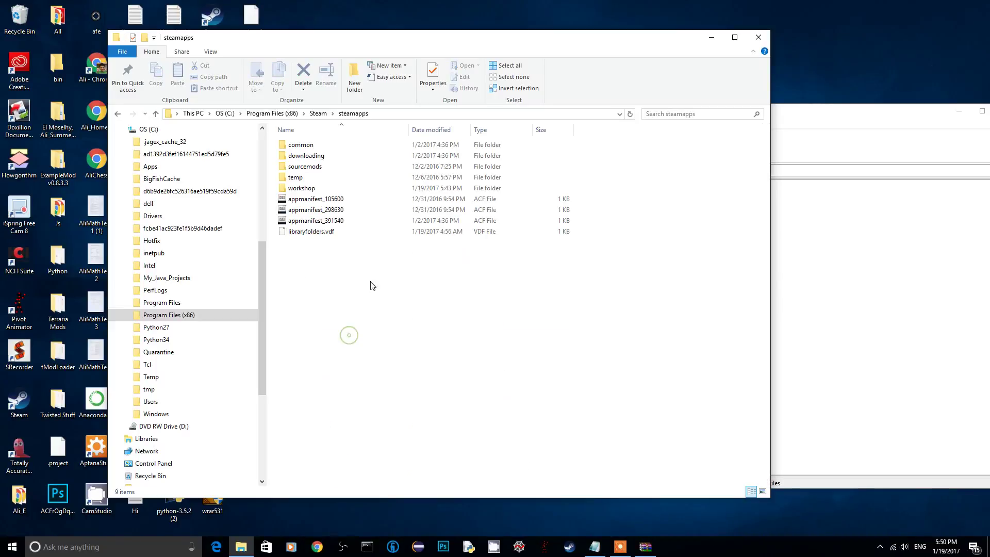
double_click(320, 148)
click(321, 148)
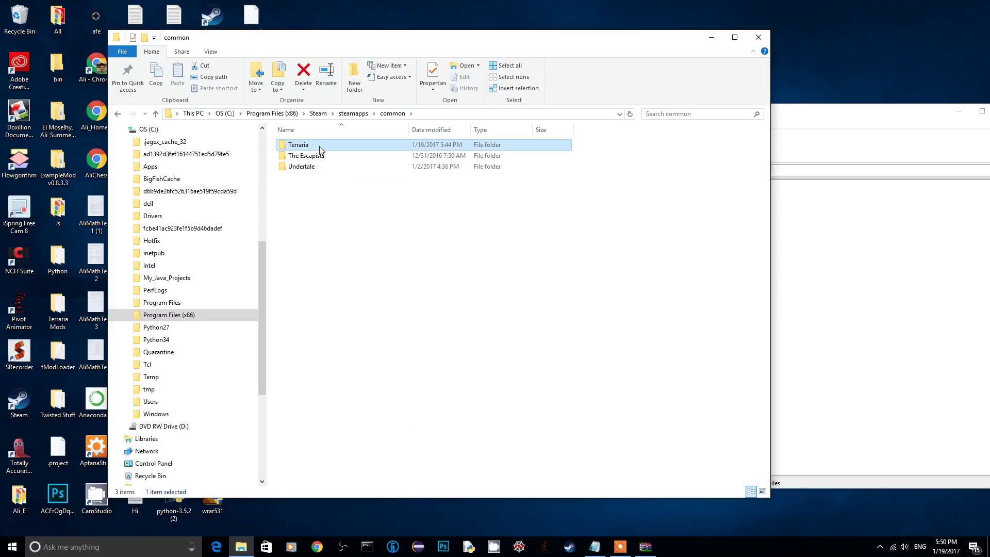
double_click(321, 148)
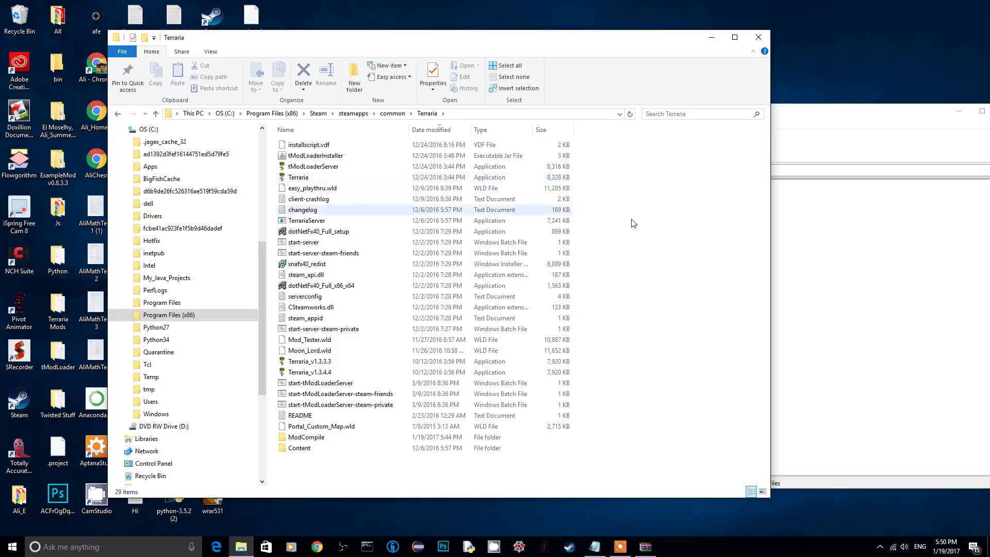
click(908, 258)
drag(488, 364, 482, 207)
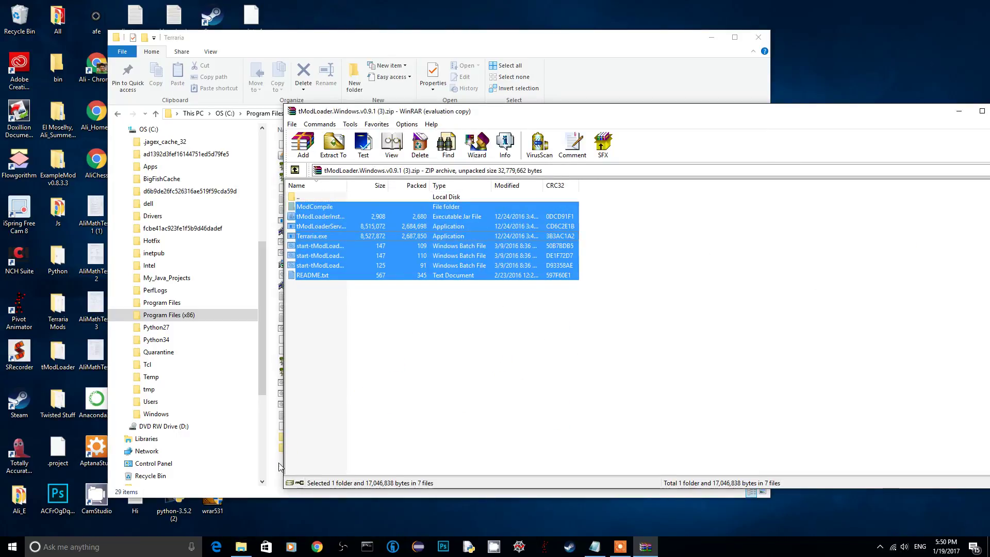
Step: Copy the tModLoader files into Terraria, replacing originals, and run tModLoaderInstaller successfully
drag(478, 238, 280, 467)
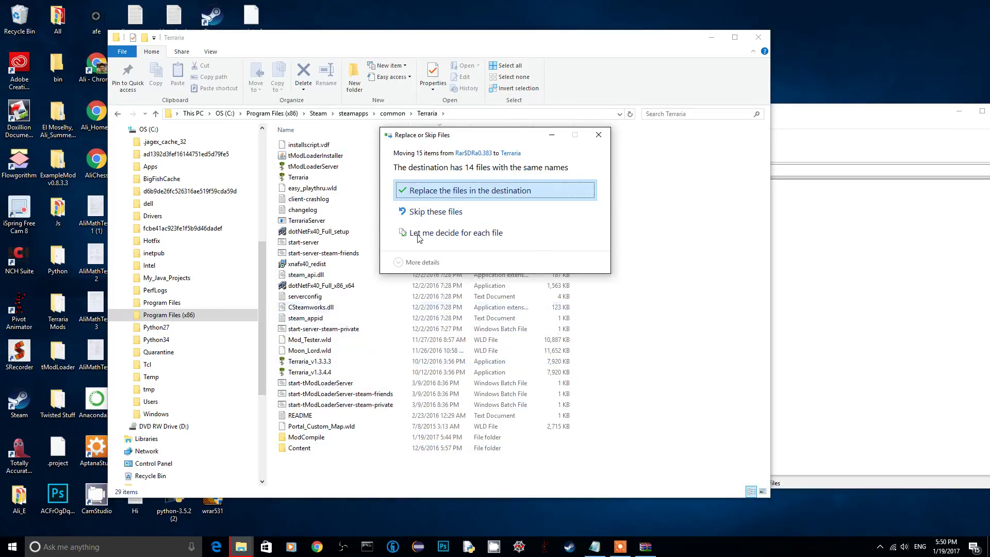
click(464, 191)
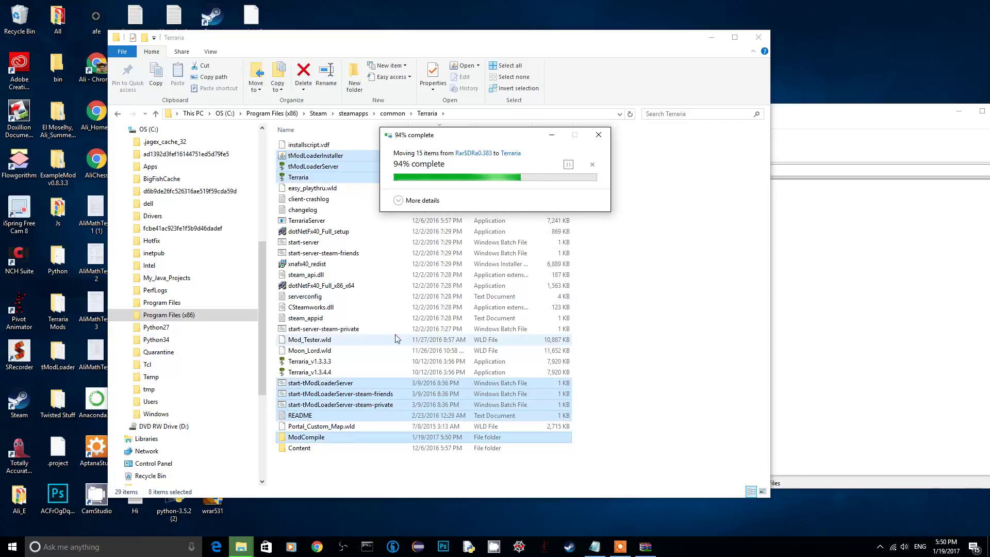
double_click(327, 160)
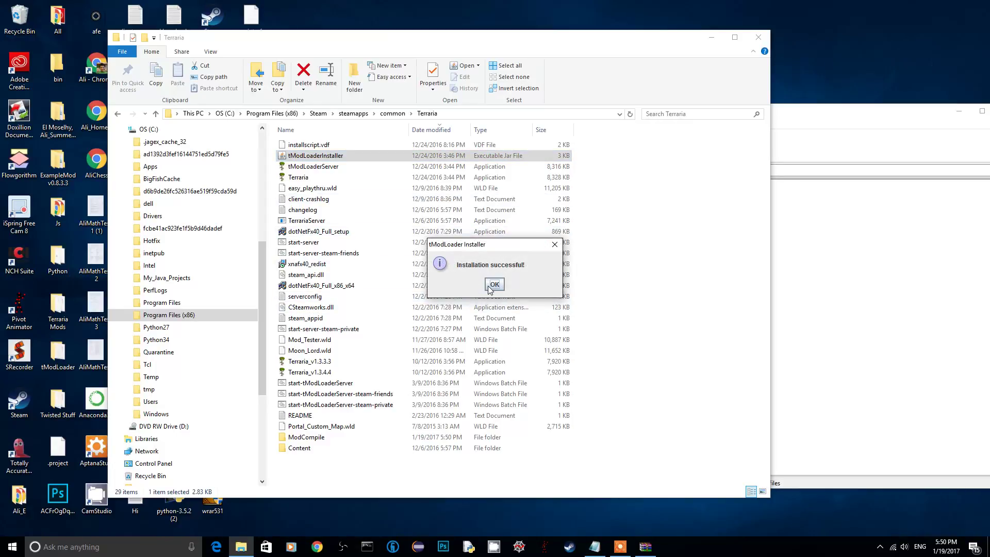
click(493, 285)
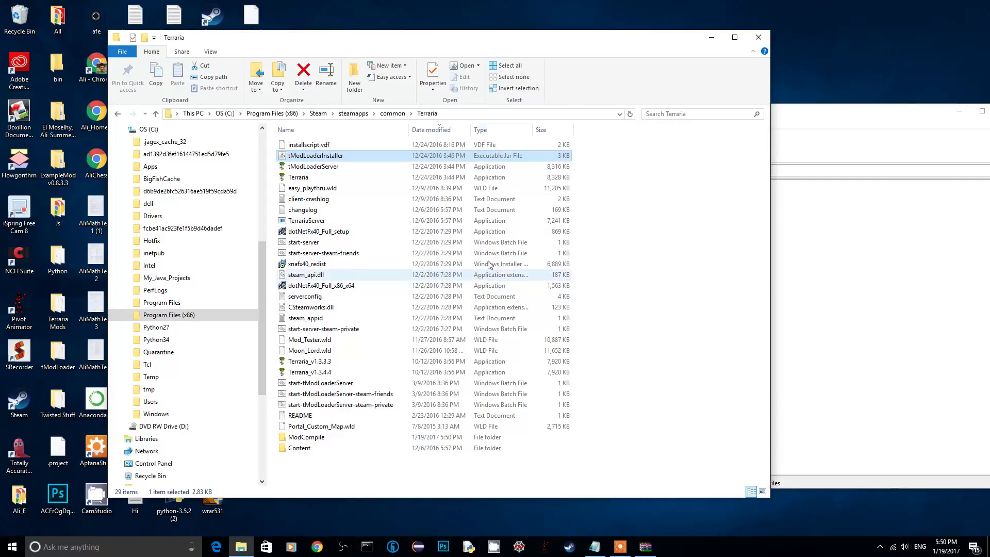
Step: Close File Explorer and the tModLoader WinRAR archive
click(760, 37)
drag(756, 115, 442, 133)
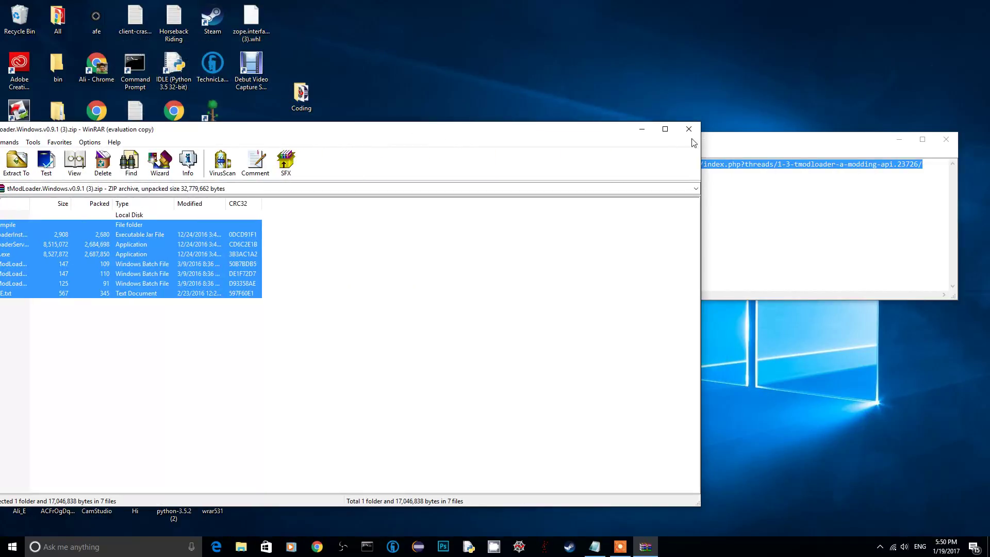
click(689, 129)
click(704, 178)
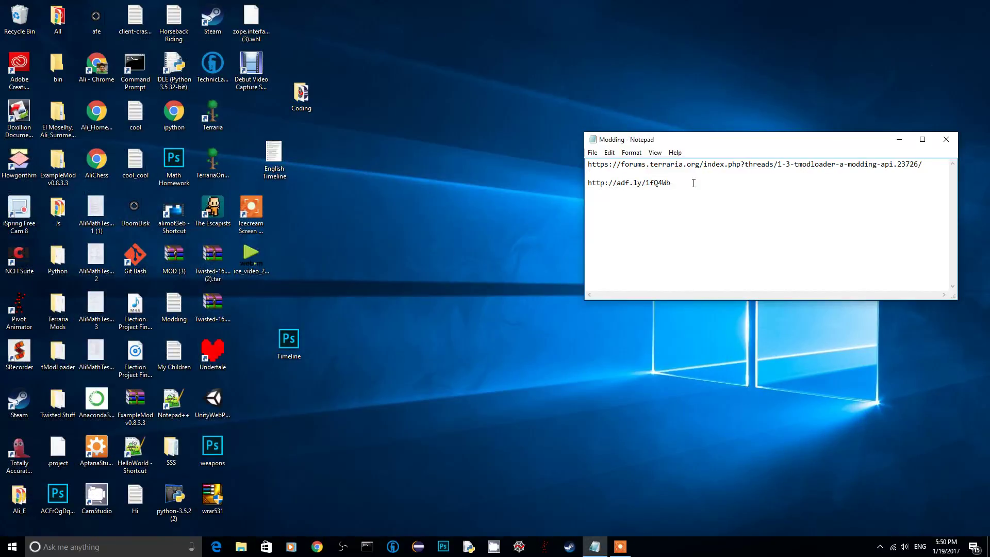
drag(694, 183, 576, 190)
key(ctrl+c)
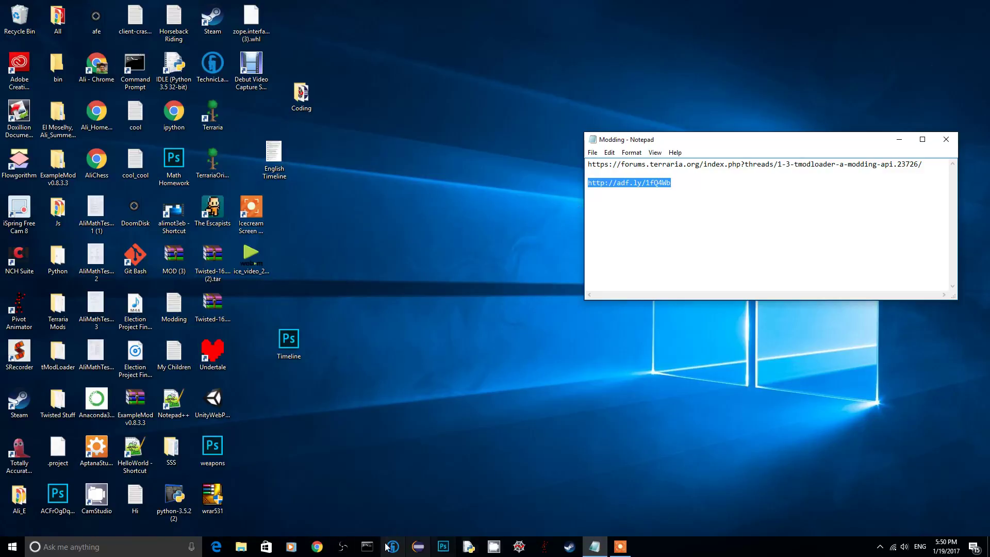
click(317, 547)
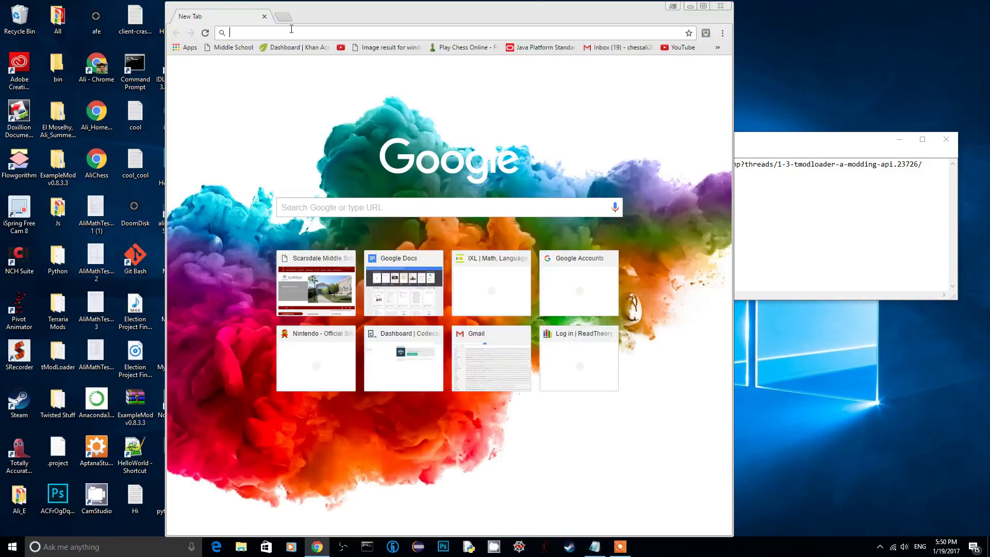
Step: Load the adf.ly link, skip the ad, and follow the redirect to MediaFire's MOD.zip
key(ctrl+v)
key(Return)
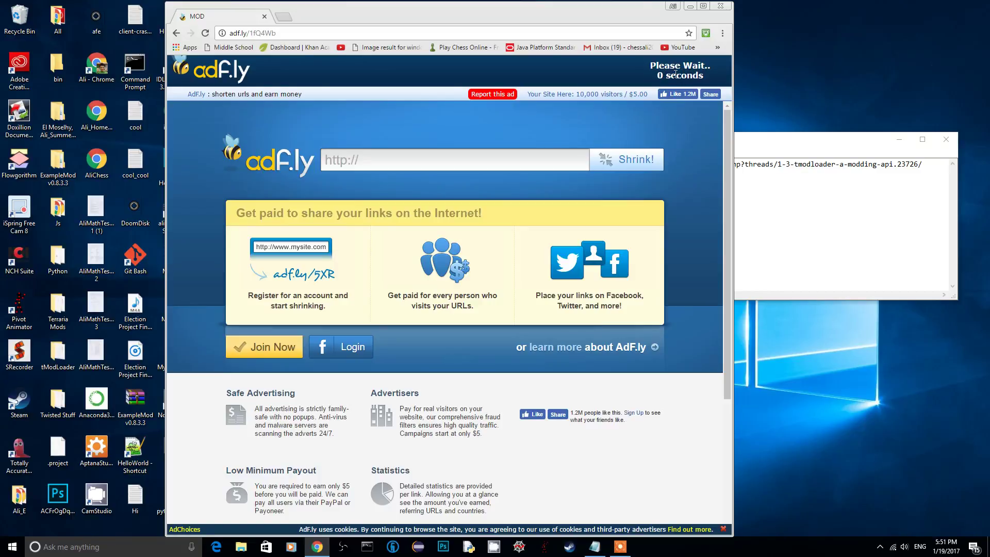
click(679, 76)
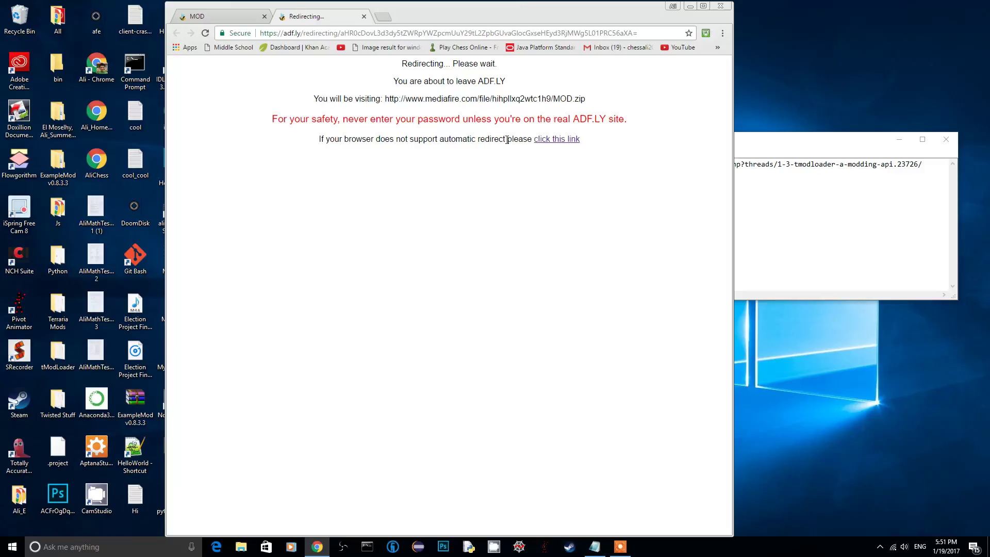
click(265, 15)
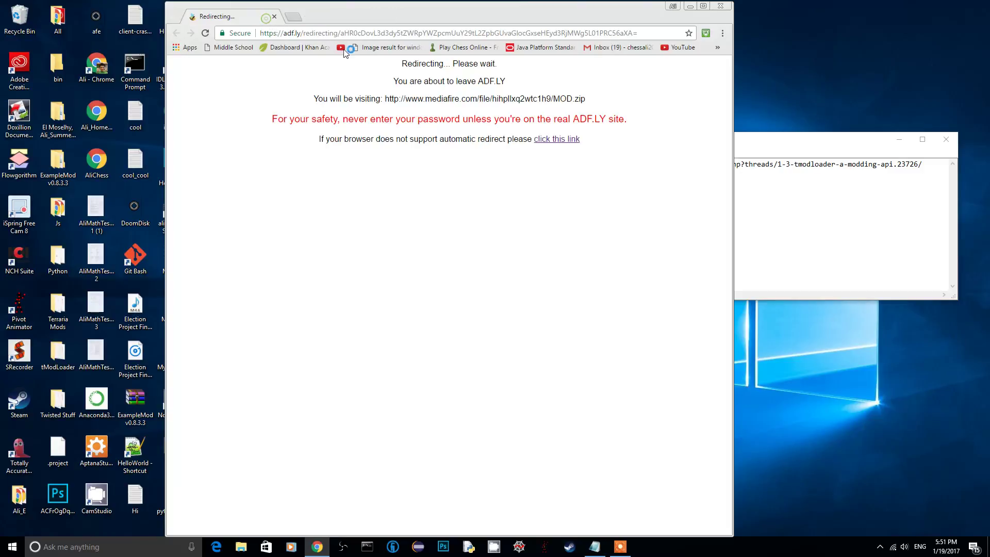
click(566, 140)
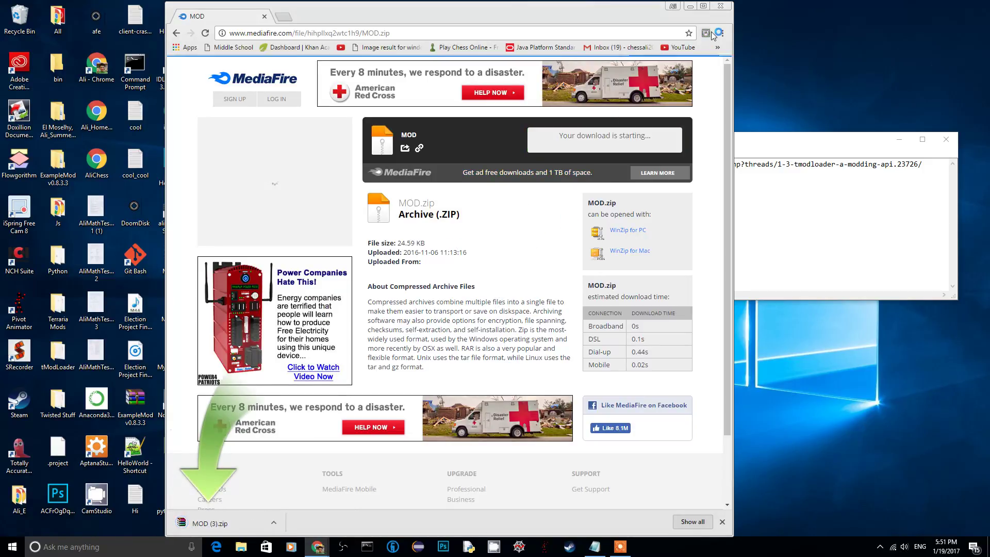
Step: Open MOD (3).zip in WinRAR, close the browser windows and license reminder, and move WinRAR right
drag(403, 19, 596, 19)
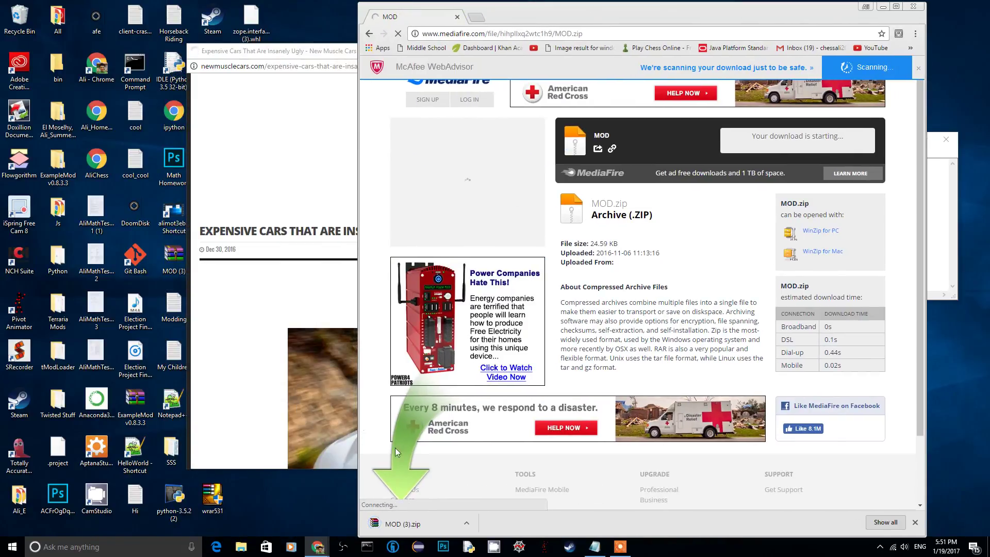
click(393, 524)
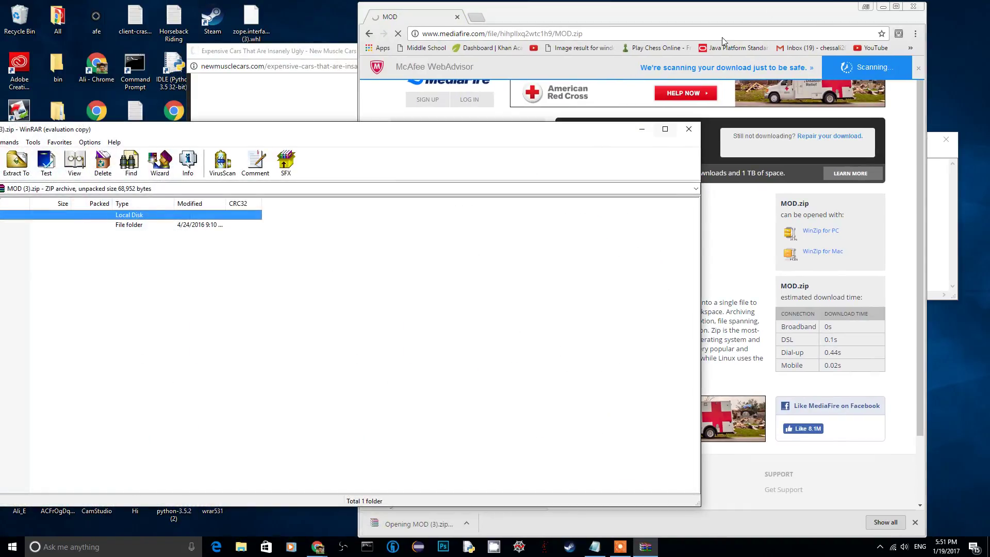
click(882, 7)
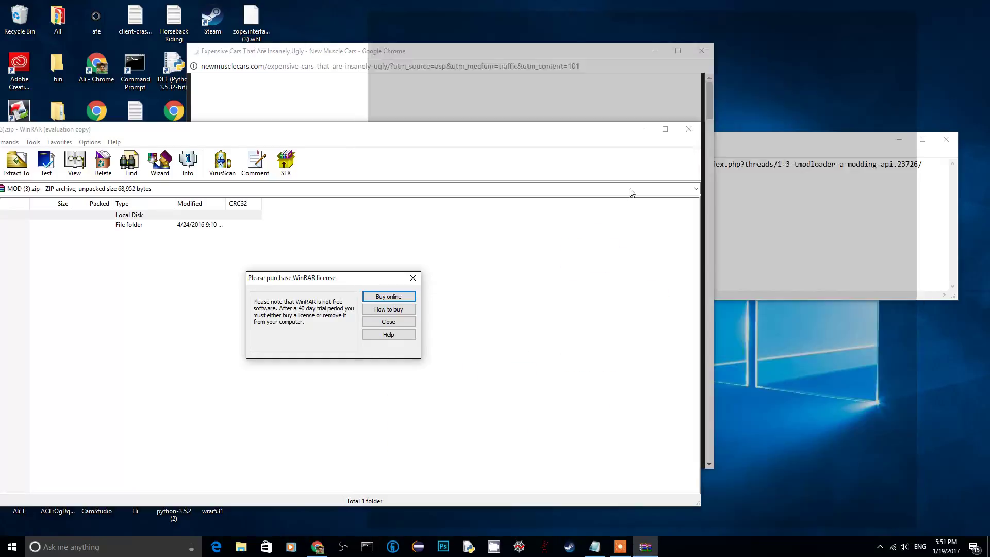
click(702, 50)
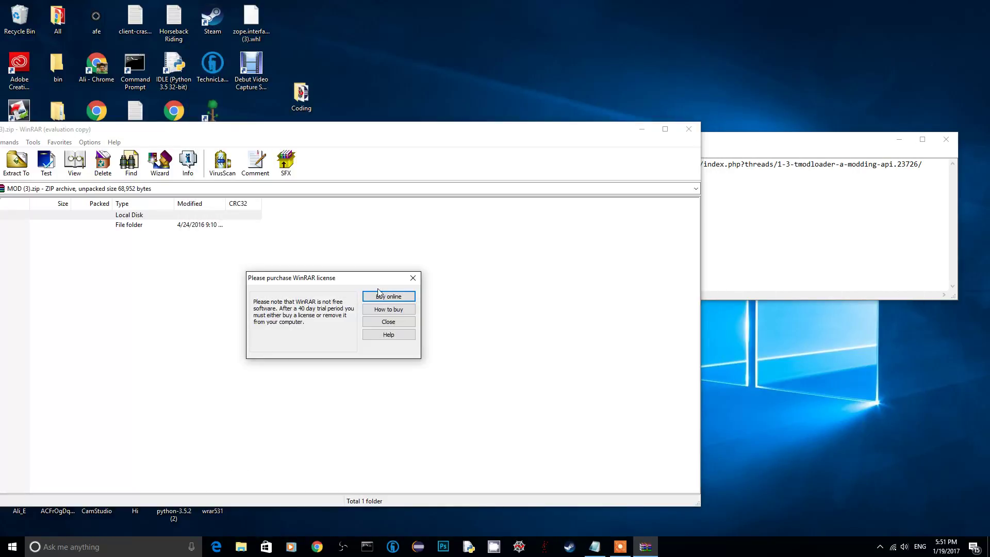
click(416, 276)
drag(343, 130, 773, 122)
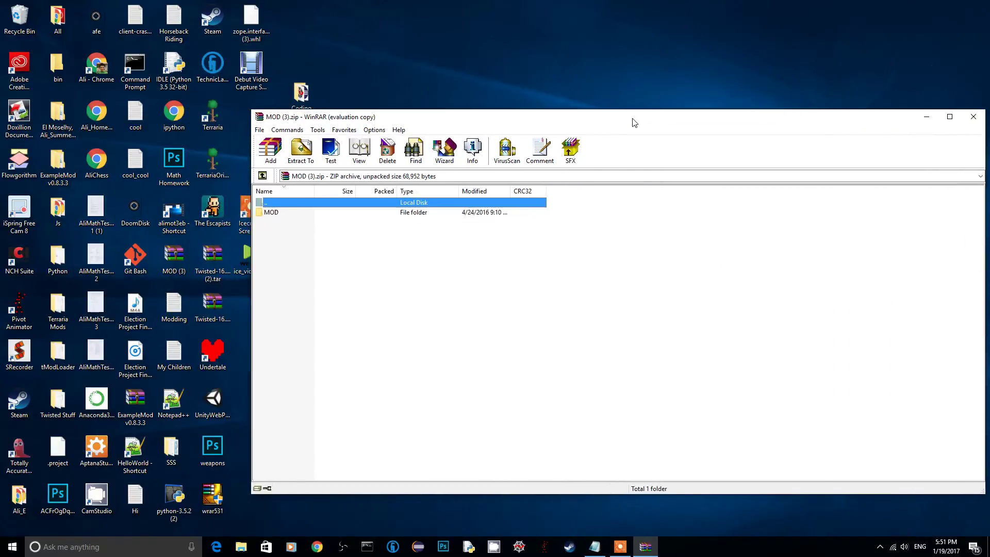
Step: Browse to Documents > My Games > Terraria > ModLoader > Mod Sources in File Explorer
click(241, 547)
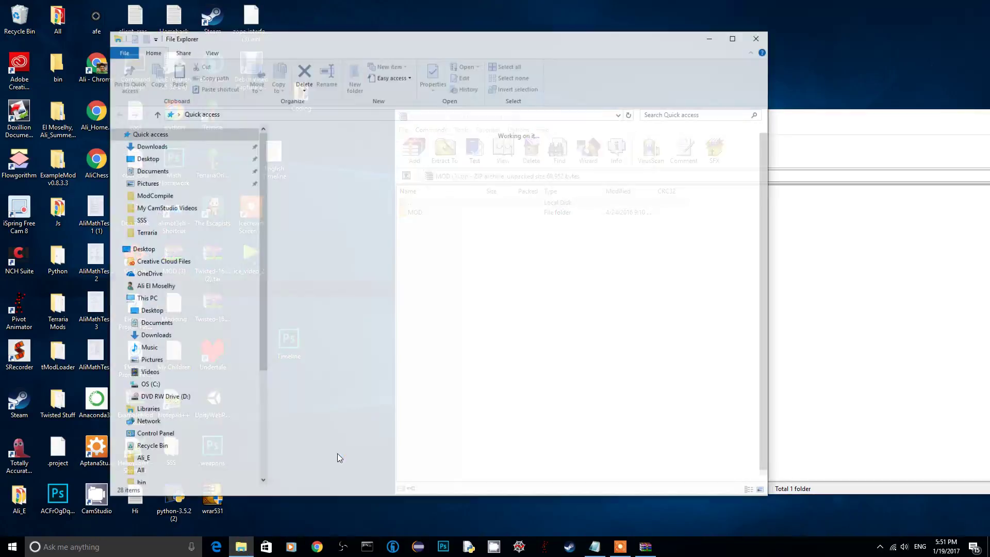
click(155, 322)
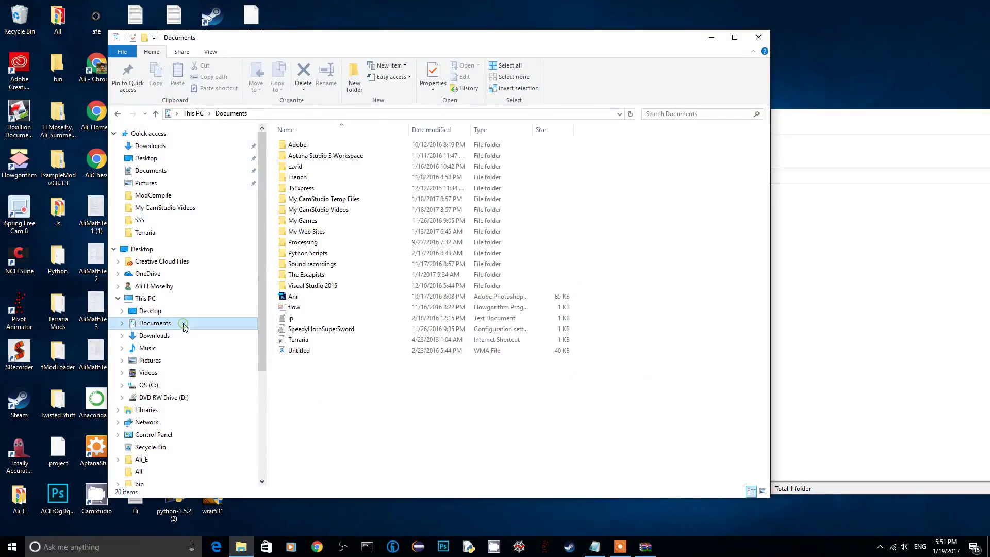
double_click(303, 220)
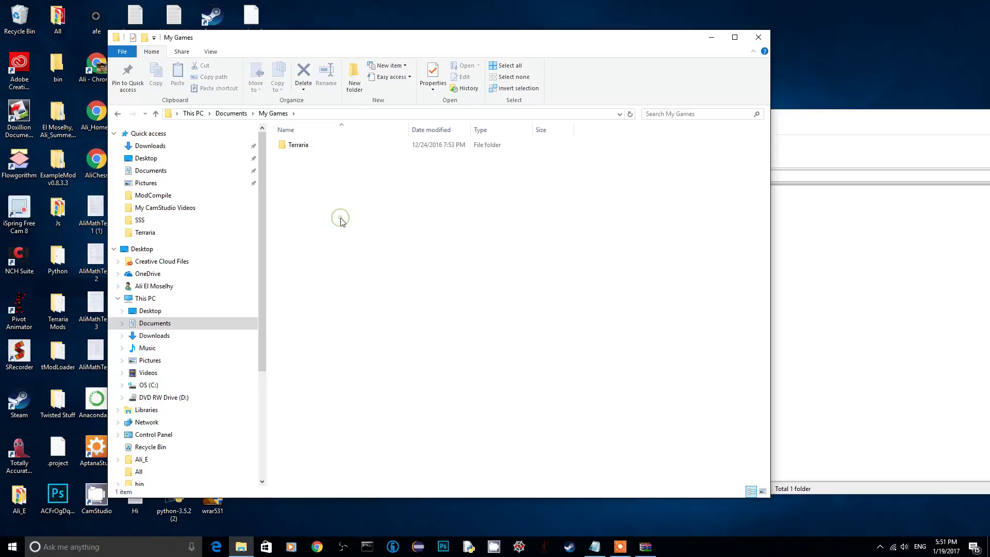
double_click(310, 144)
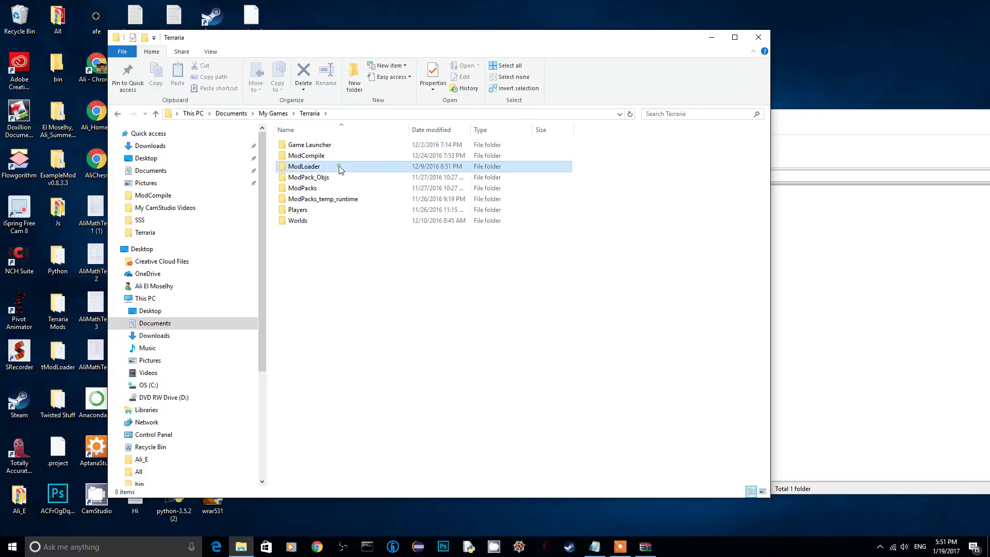
double_click(310, 166)
double_click(306, 155)
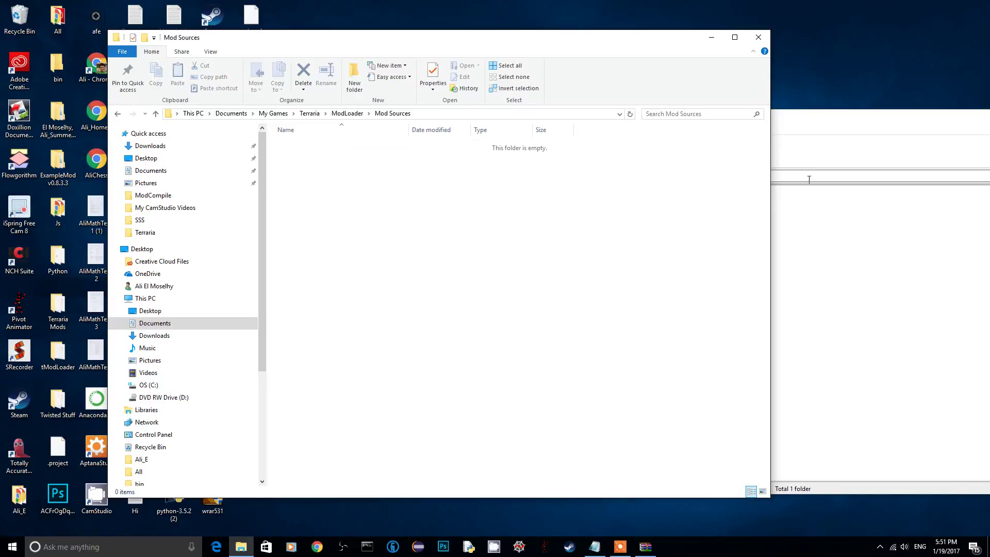
Step: Drag the MOD folder from the WinRAR archive into Mod Sources
click(851, 139)
drag(851, 51, 744, 137)
click(415, 212)
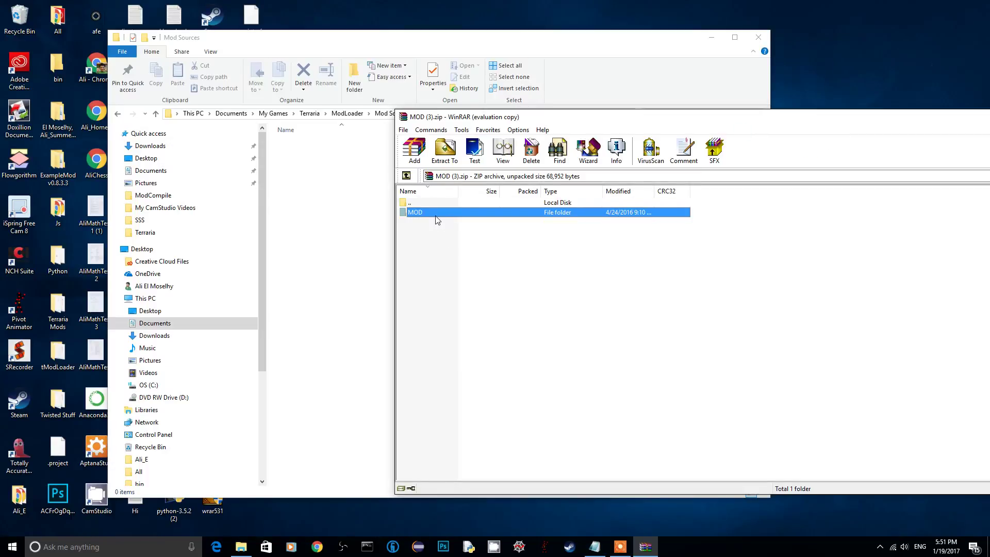
drag(415, 212, 351, 217)
click(343, 348)
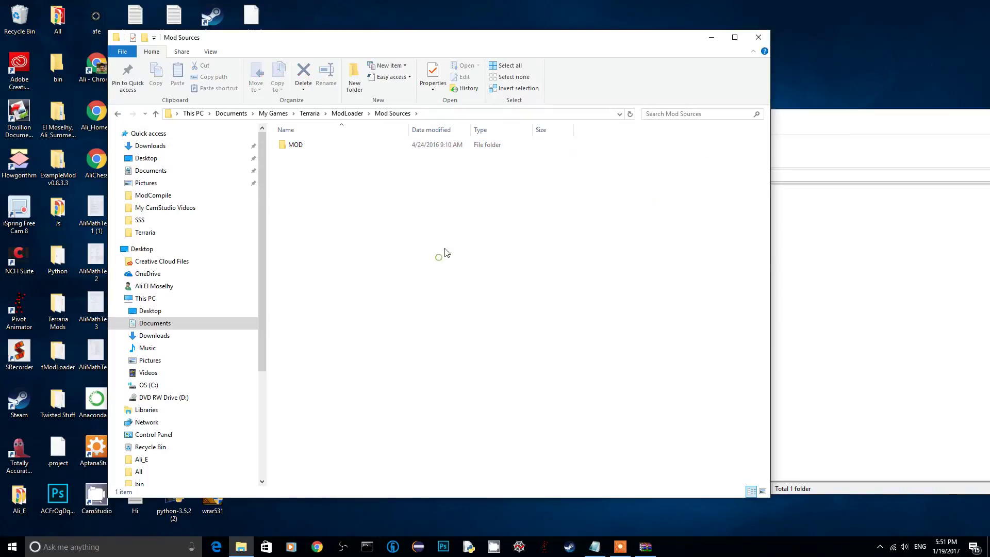
key(alt+Tab)
Step: Close WinRAR and move the Mod Sources window toward the top right
double_click(691, 120)
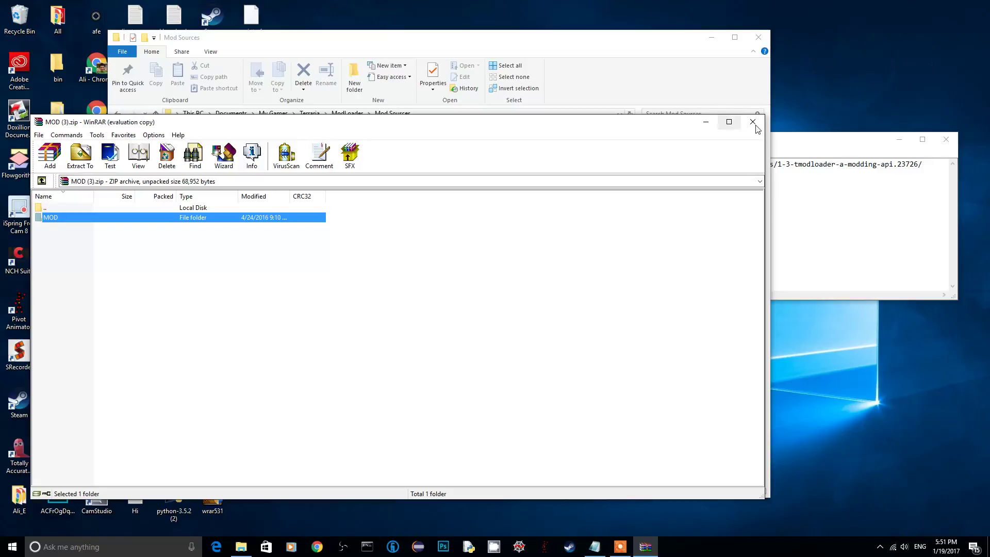
click(730, 122)
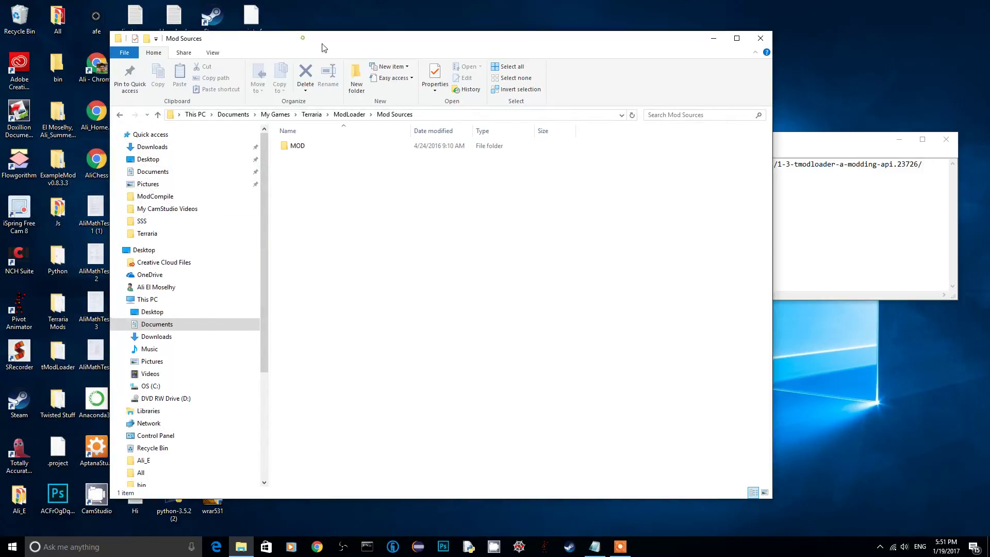
drag(308, 38, 553, 8)
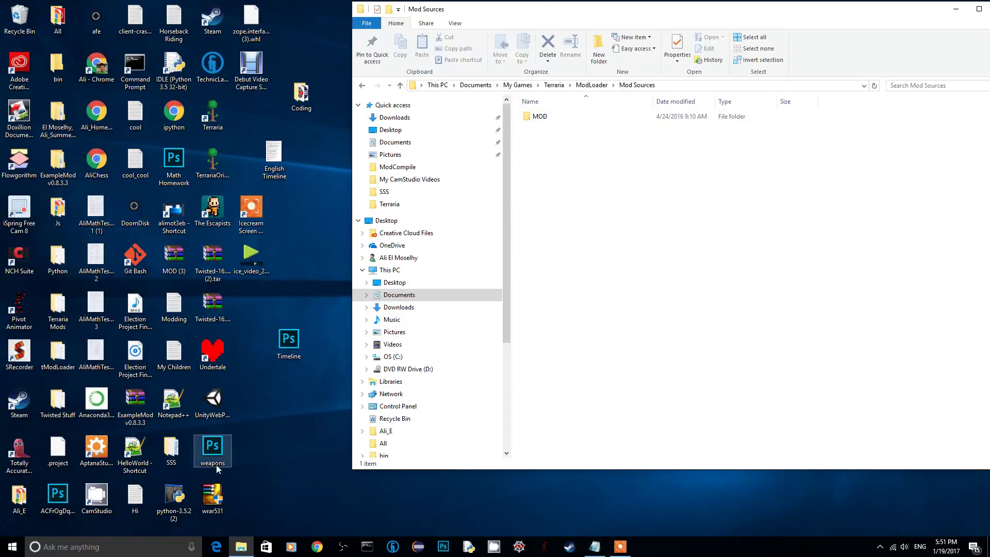
Step: Open the SSS desktop folder in a second window, positioned left of Mod Sources
double_click(171, 453)
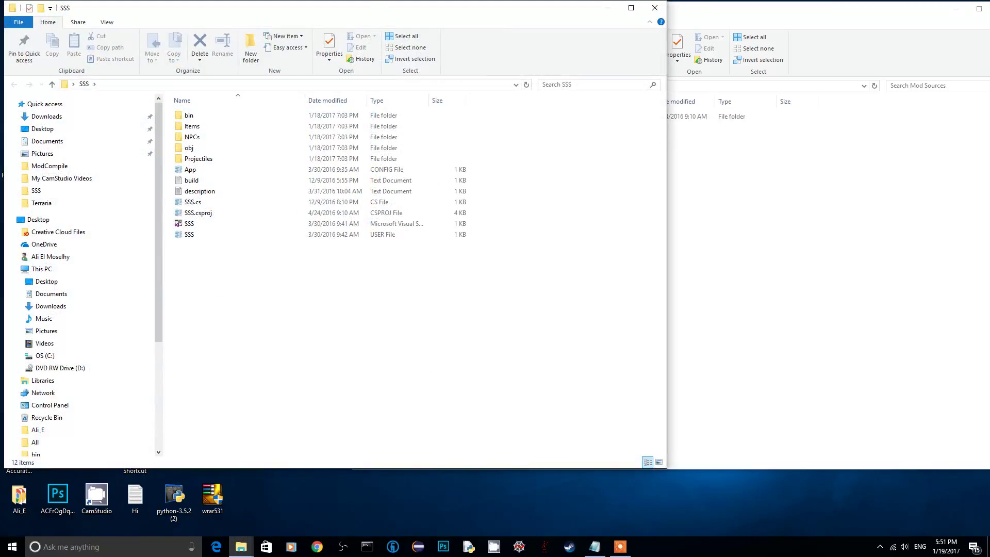
drag(367, 10, 427, 30)
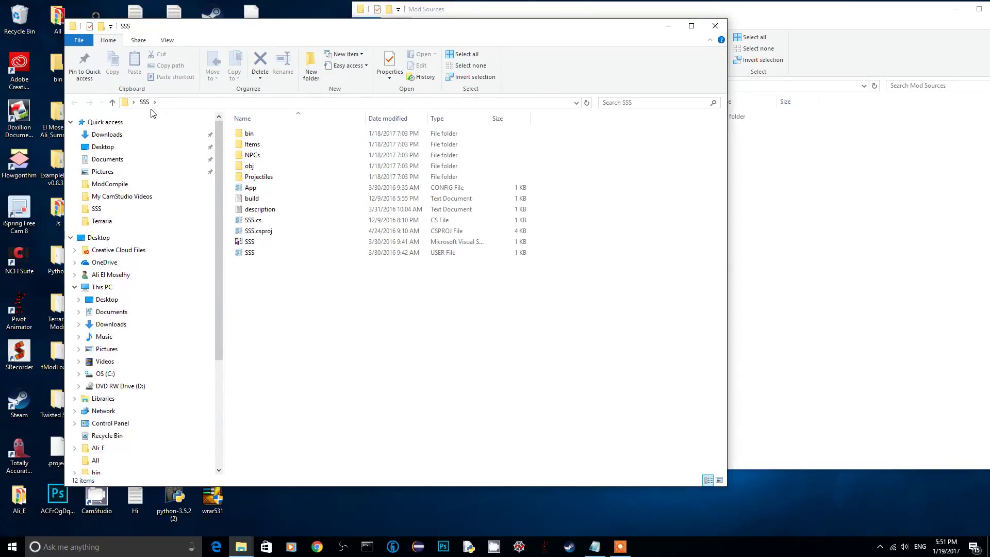
drag(360, 33, 224, 26)
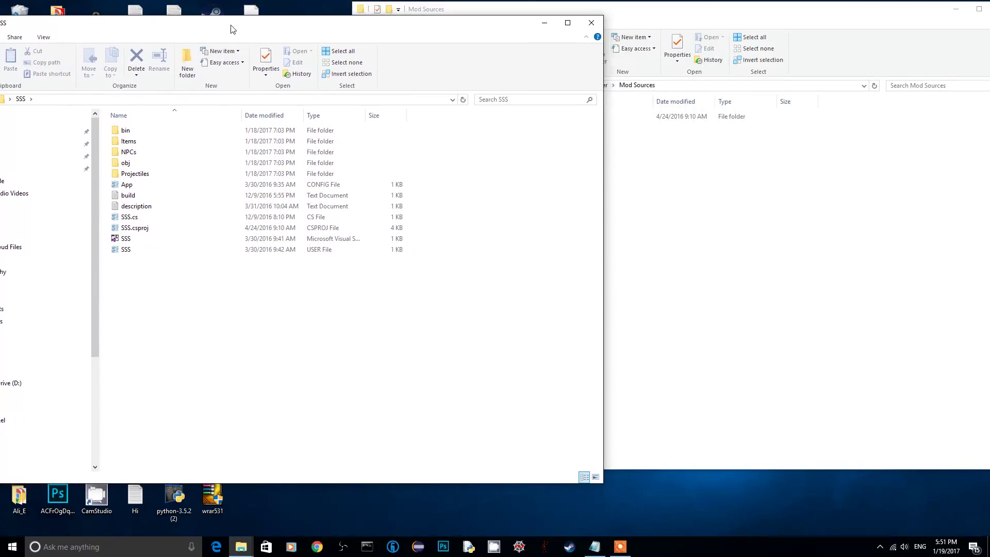
click(117, 214)
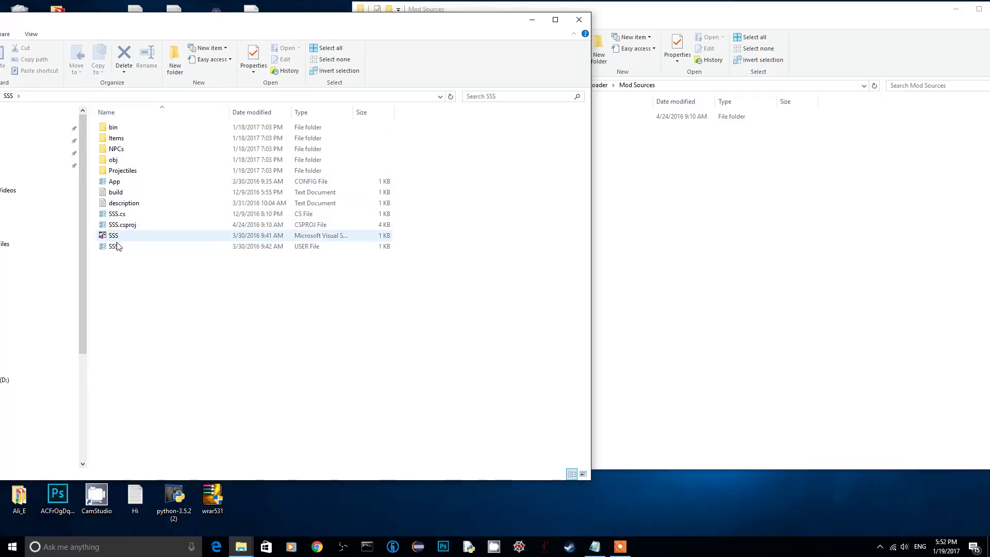
click(696, 232)
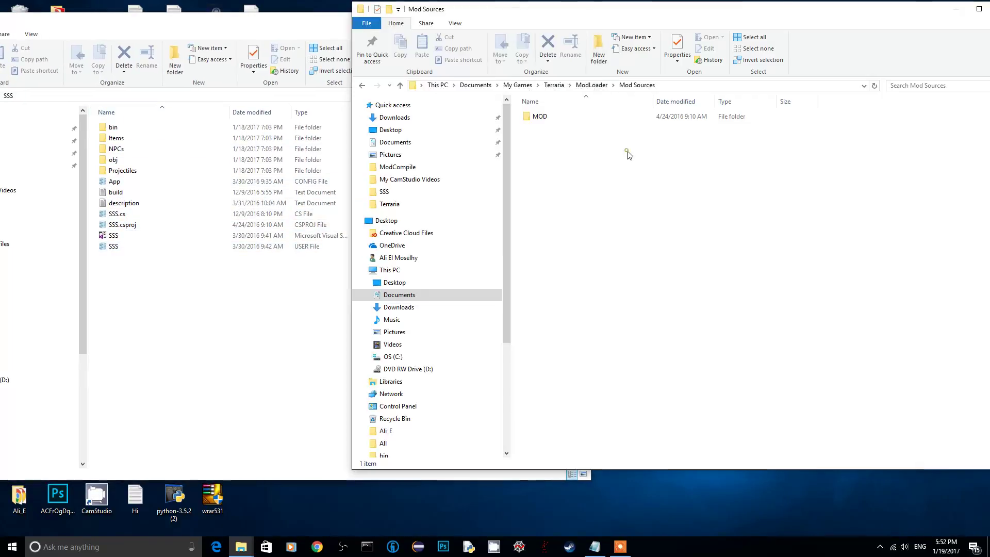
Step: Rename the MOD folder to MyMod and open it
click(542, 121)
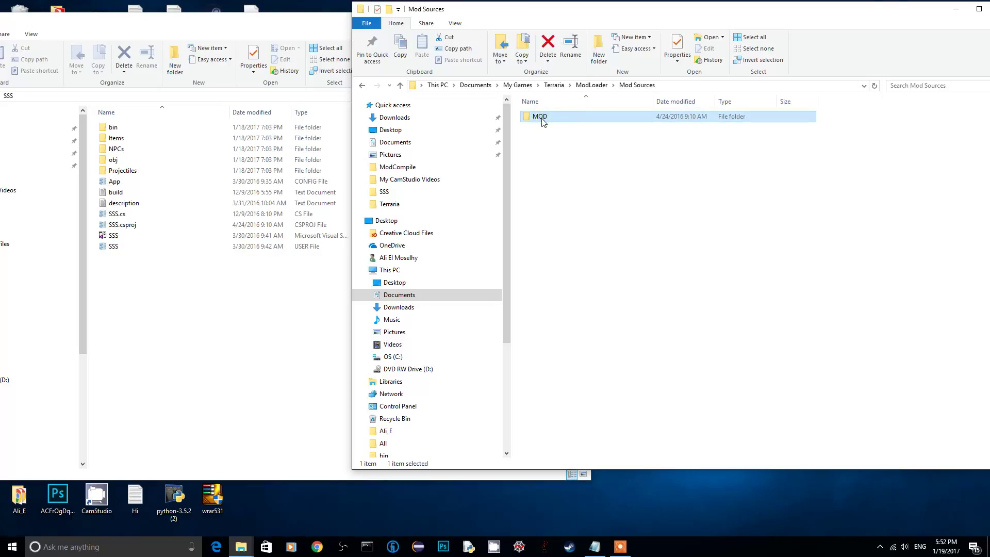
click(544, 121)
text(My)
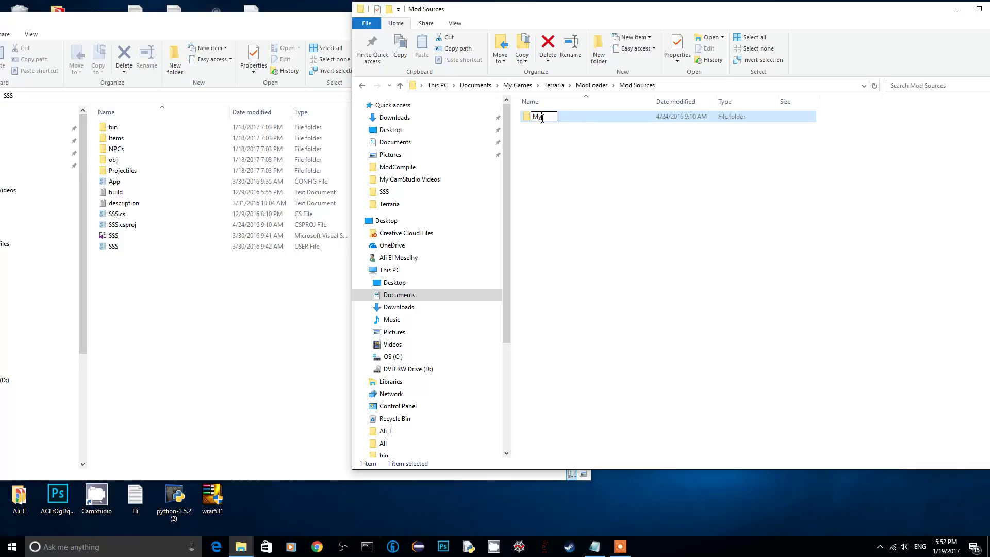
text(od)
key(Return)
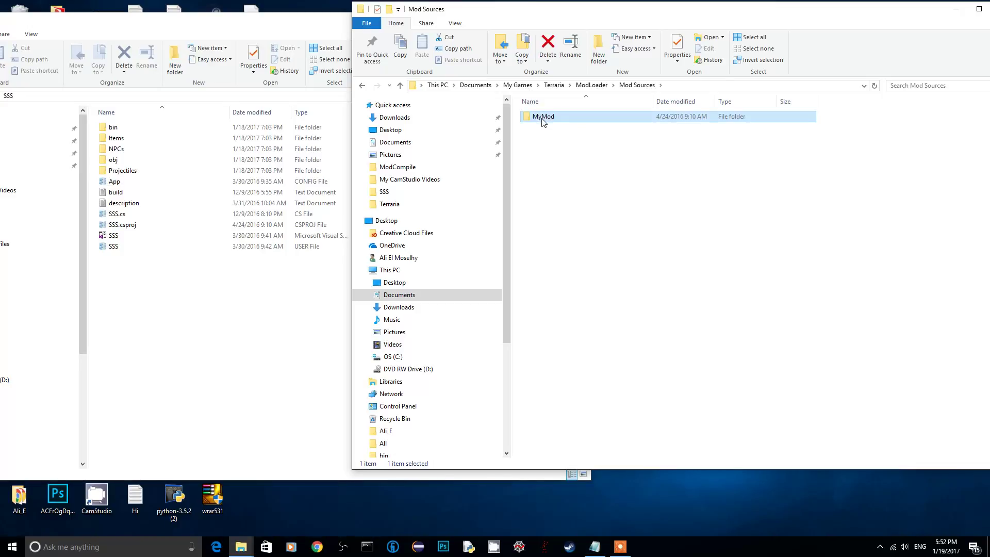
double_click(544, 116)
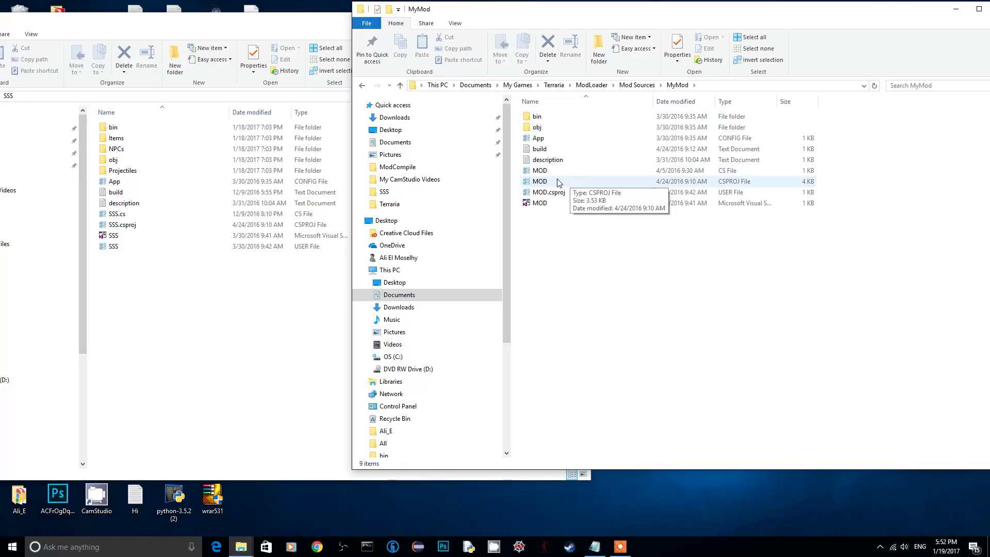
Step: Rename the MOD code file and MOD project file to MyMod
click(539, 171)
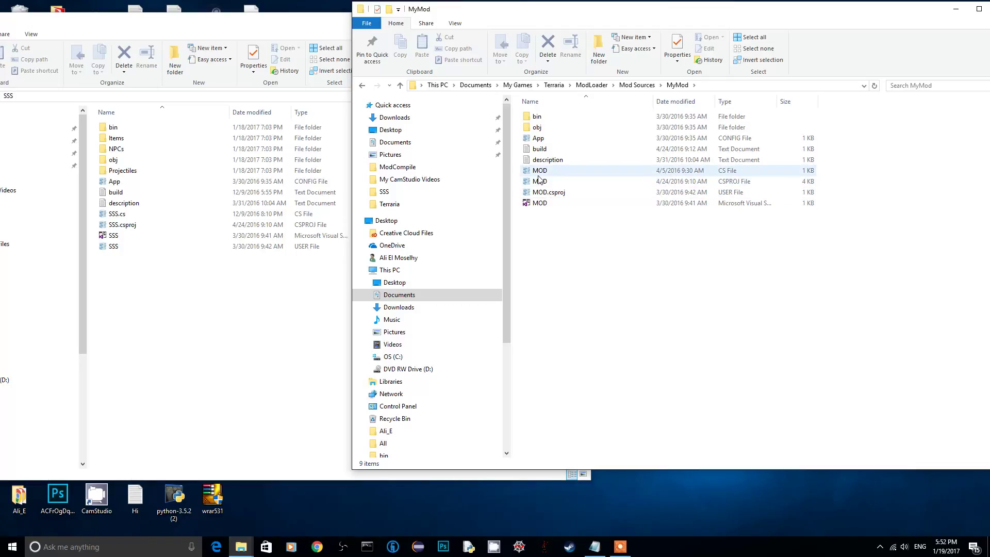
click(539, 170)
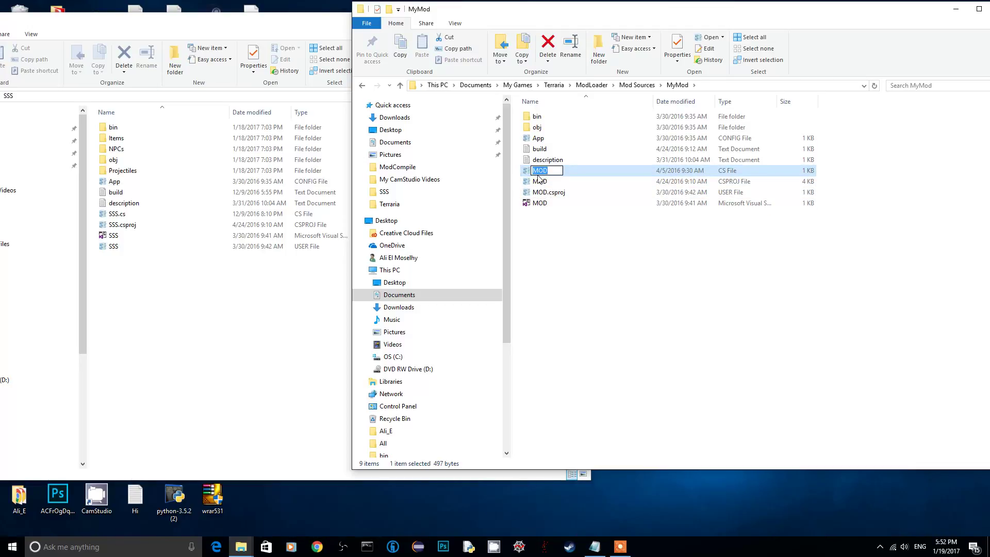
text(MyMod)
key(Return)
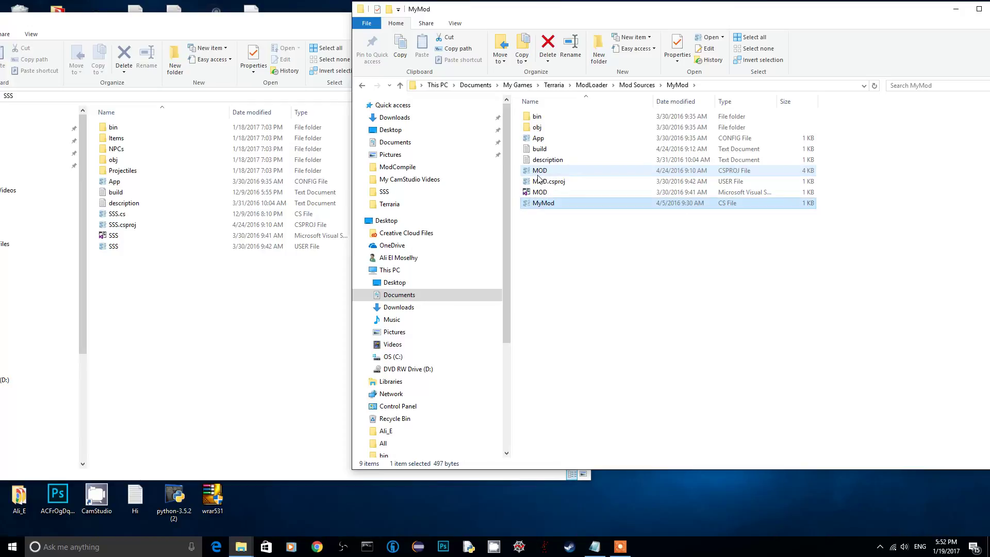
click(541, 171)
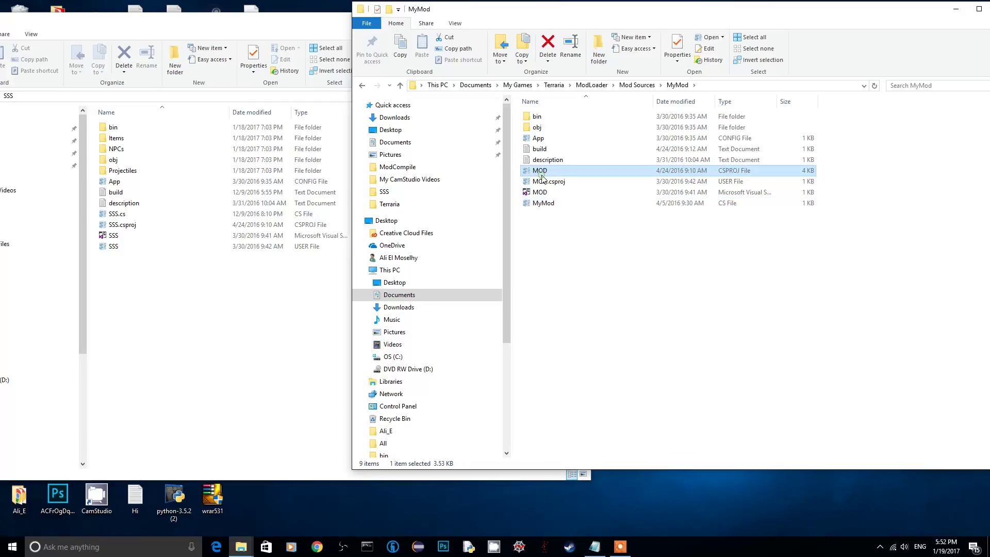
click(540, 172)
text(MyMod)
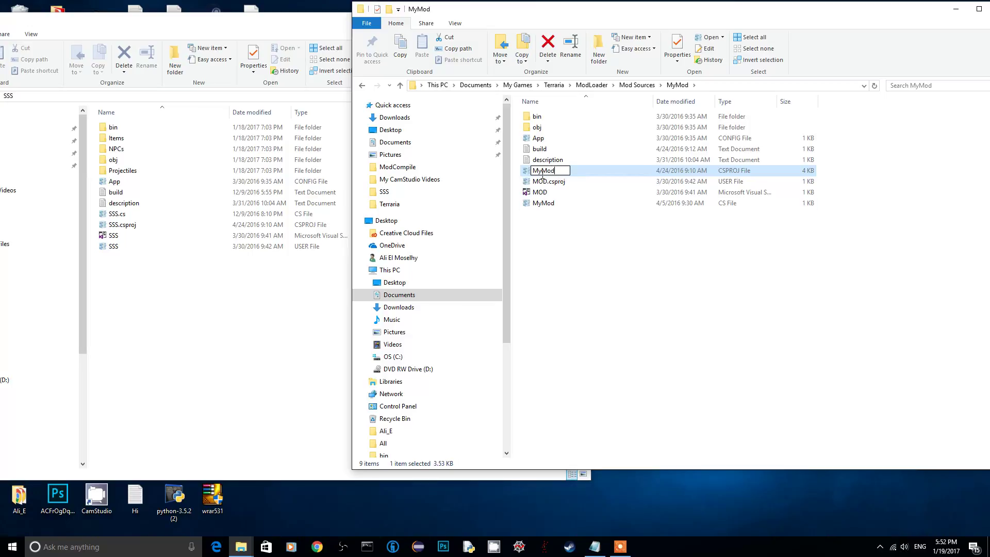
key(Return)
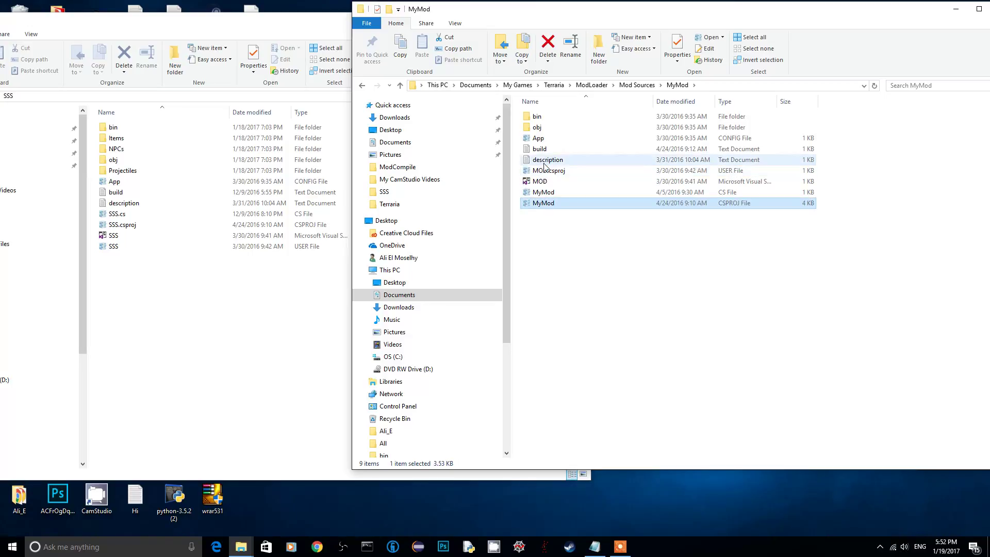
Step: Rename the MOD.csproj user file to MyMod.csproj
click(539, 172)
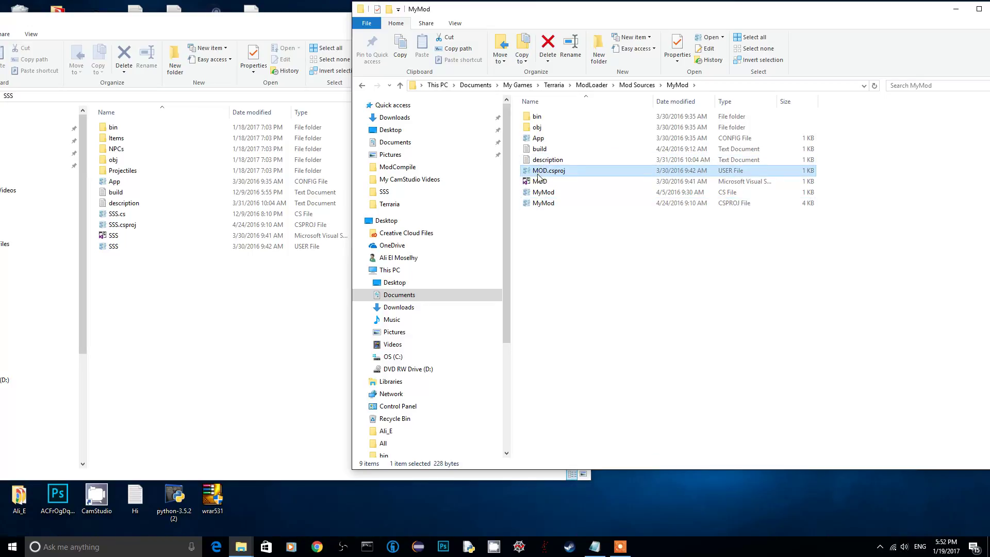
click(540, 173)
click(545, 172)
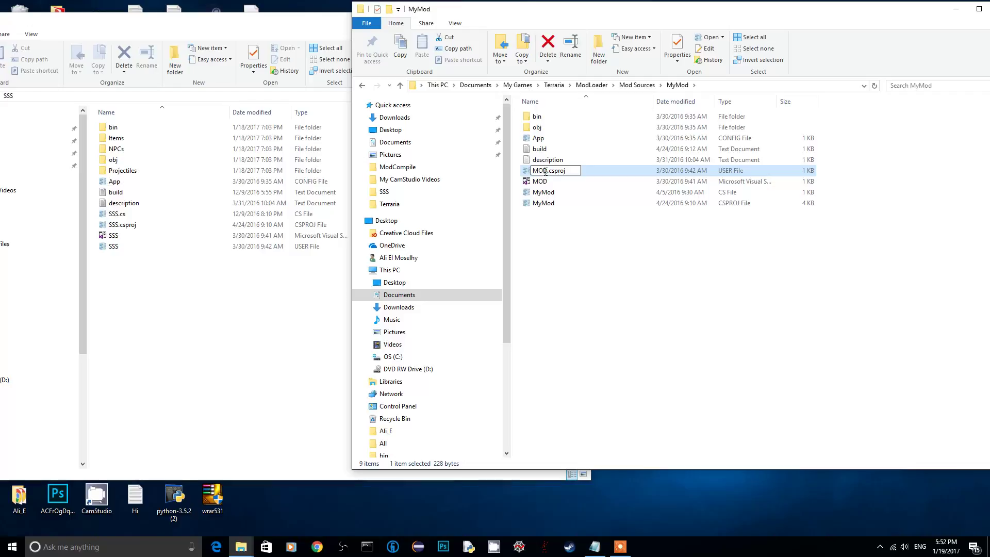
drag(545, 171, 526, 171)
text(my)
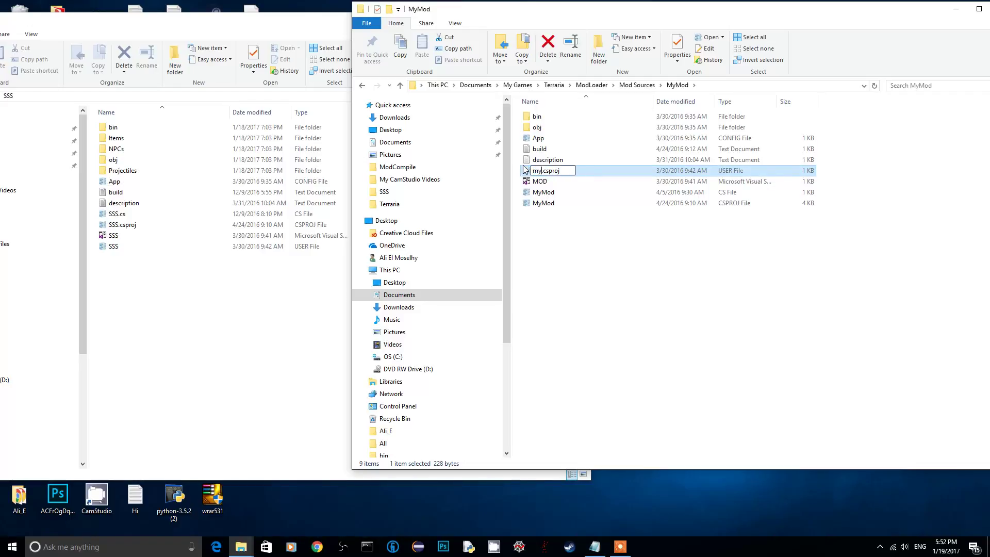
key(BackSpace)
key(BackSpace)
text(MyMod)
key(Return)
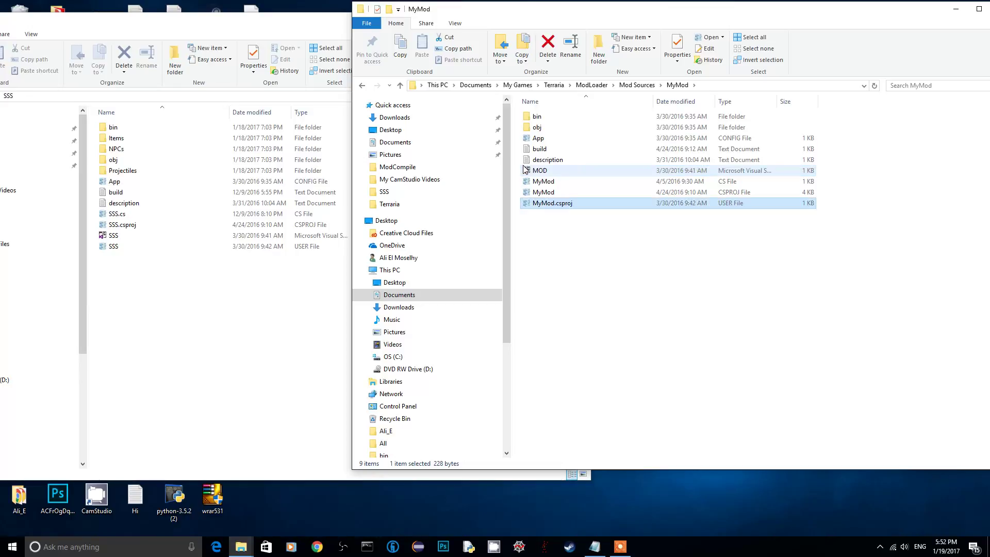
Step: Rename the MOD solution file to MyMod
click(539, 170)
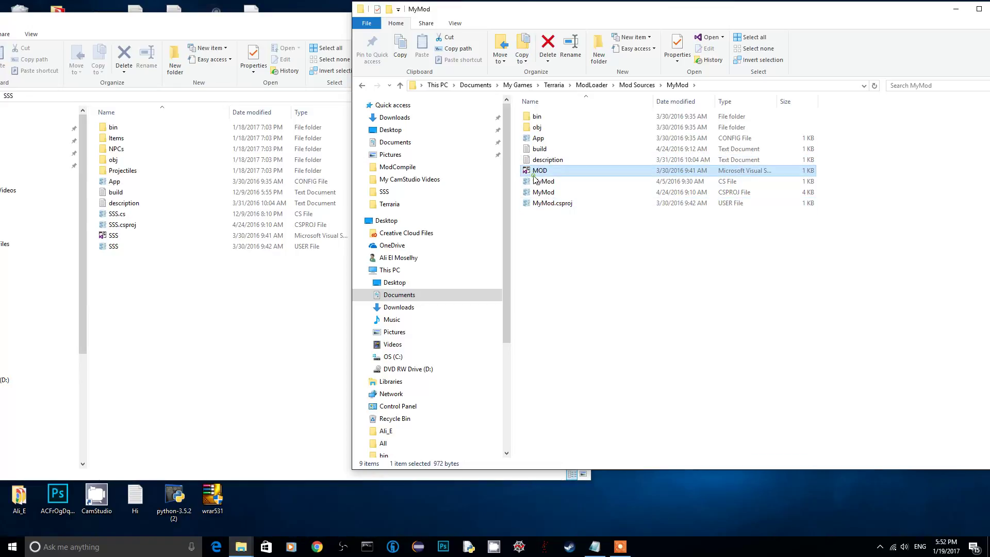
click(539, 170)
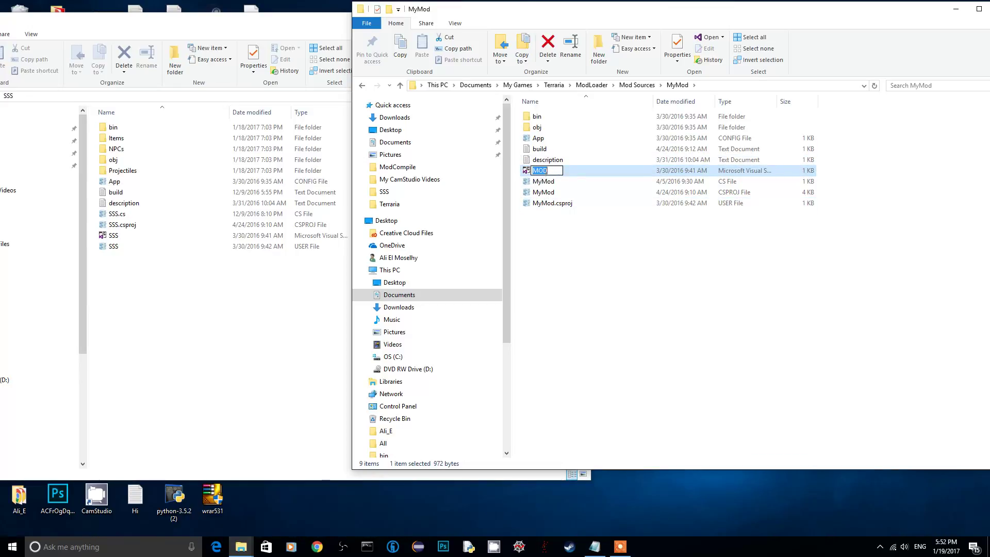
text(MyMod)
key(Return)
Step: In MyMod.cs, replace MOD with MyMod on lines 8, 10, 12 and 14, then save
double_click(544, 170)
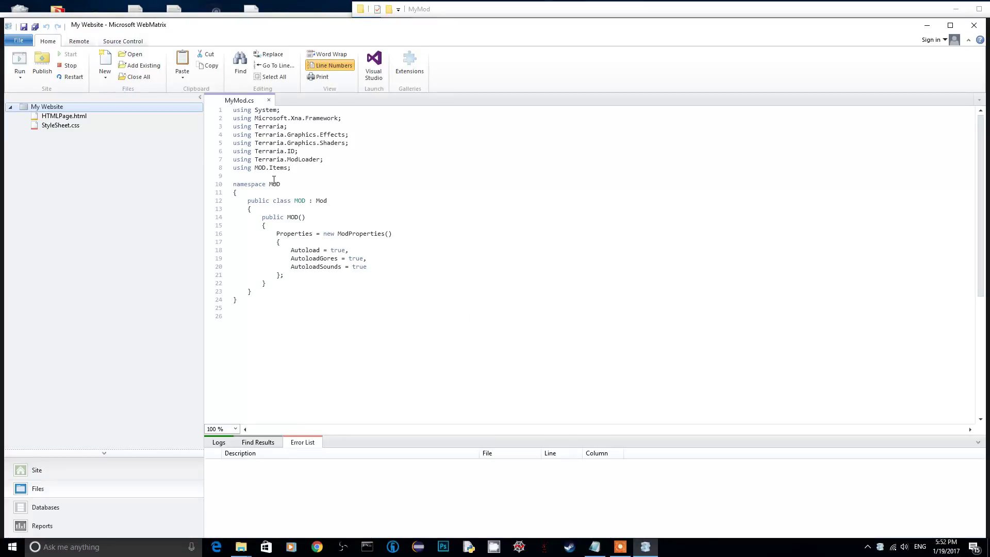
drag(270, 25, 366, 6)
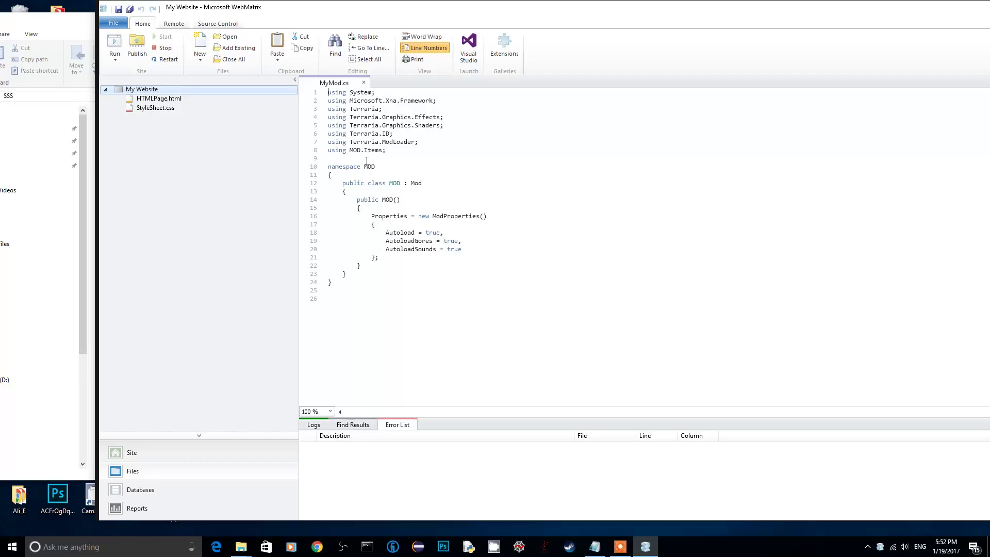
double_click(354, 150)
text(MyMod)
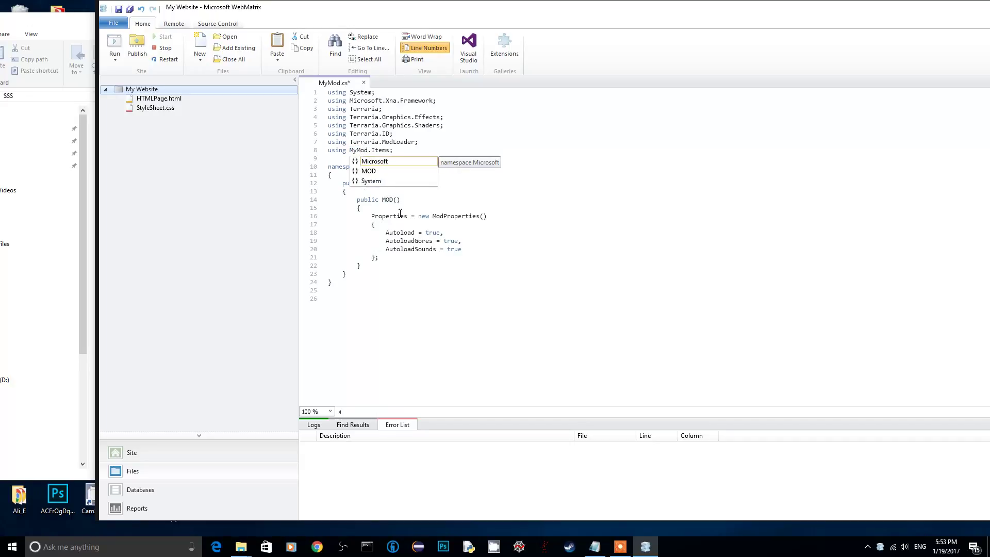
key(Escape)
double_click(369, 166)
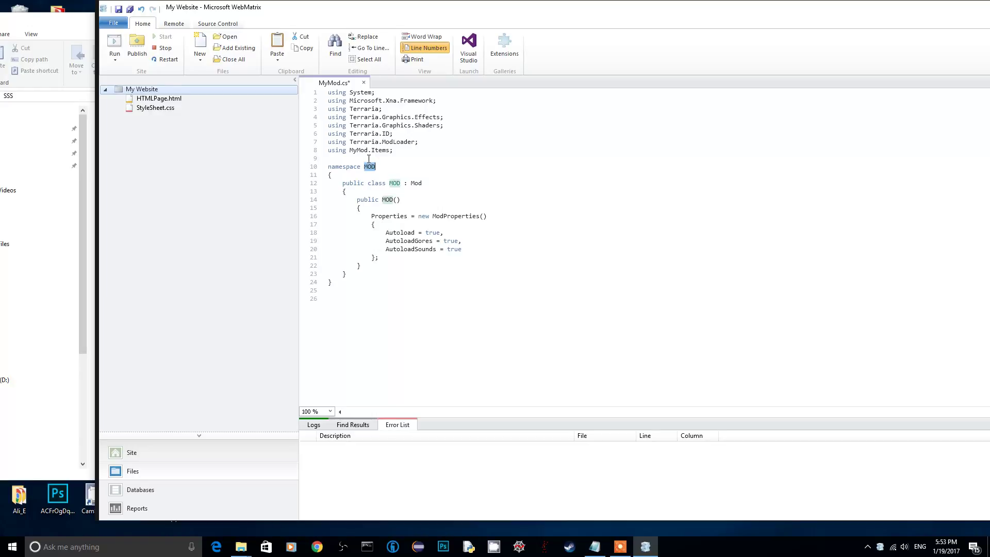
text(MyMod)
double_click(395, 183)
text(MyMod)
double_click(387, 201)
text(MyMo)
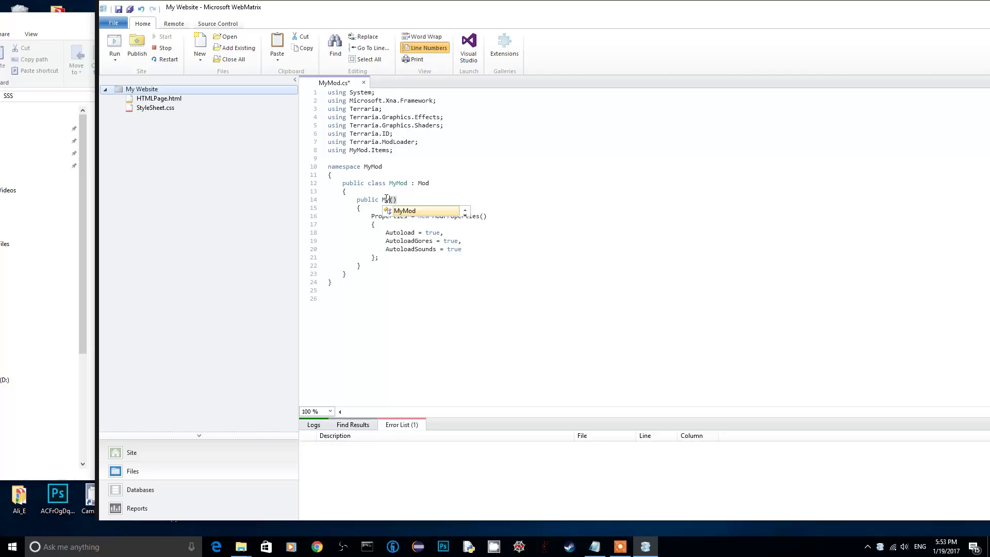
text(d)
key(ctrl+s)
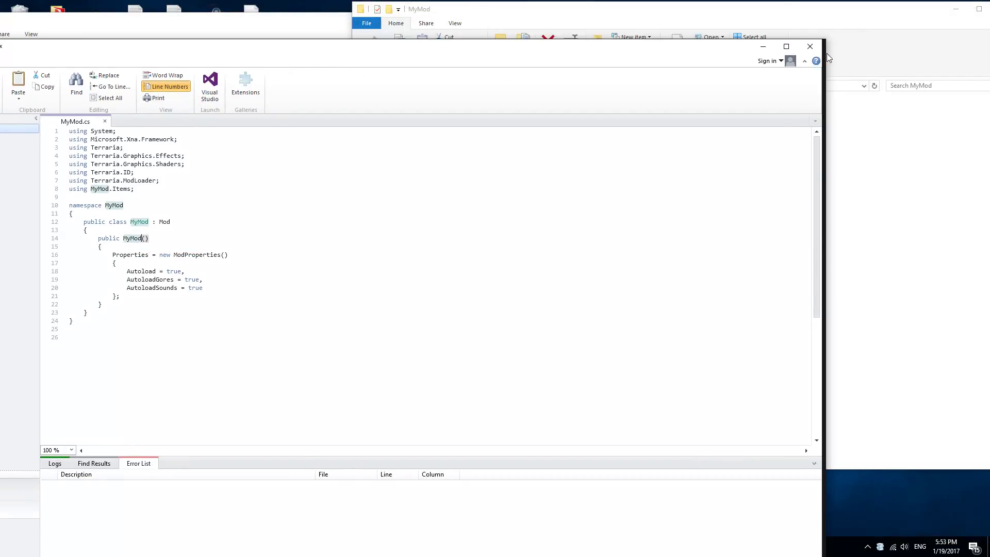
Step: Close WebMatrix and create a new folder named Items inside MyMod
click(812, 45)
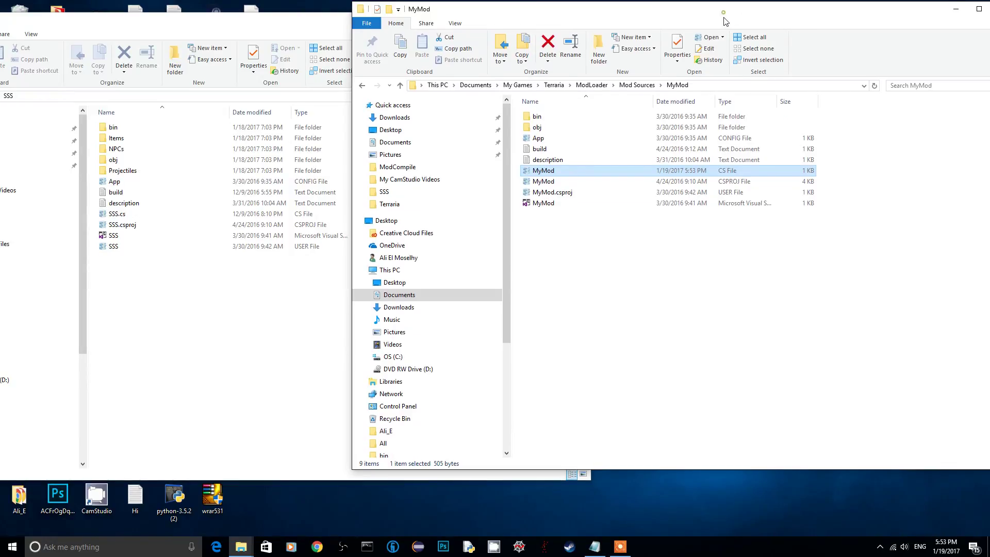
mouse_move(726, 17)
mouse_down()
mouse_move(662, 86)
mouse_move(743, 29)
mouse_up()
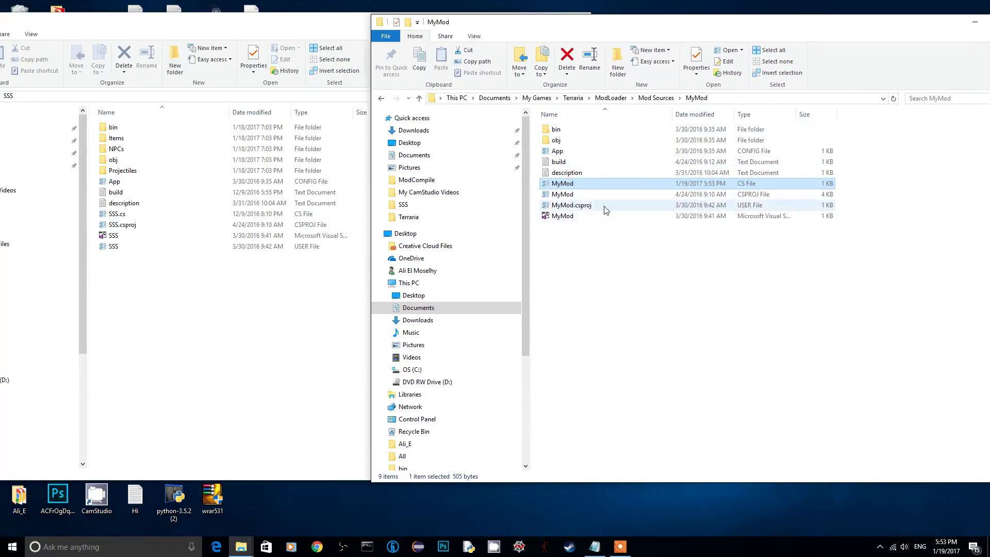
right_click(615, 330)
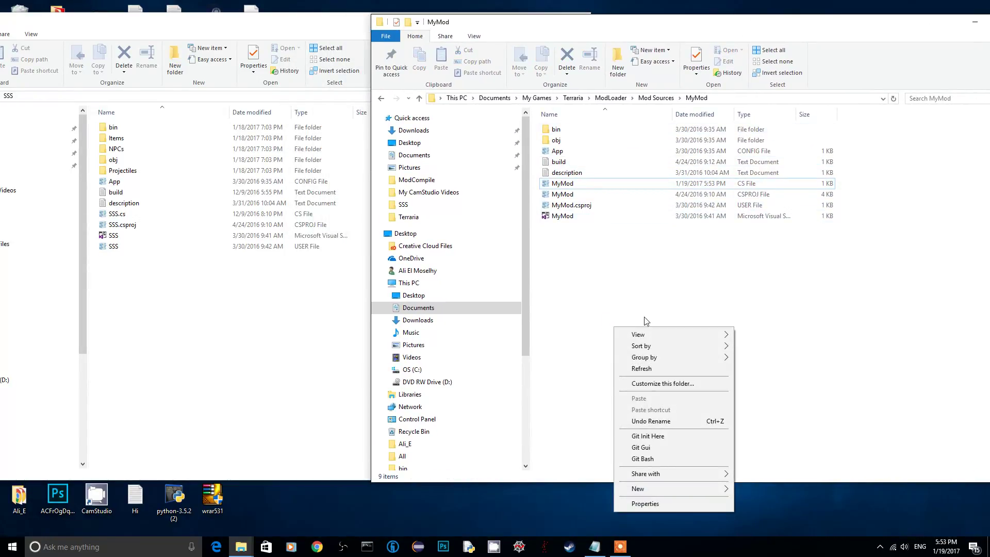
mouse_move(674, 488)
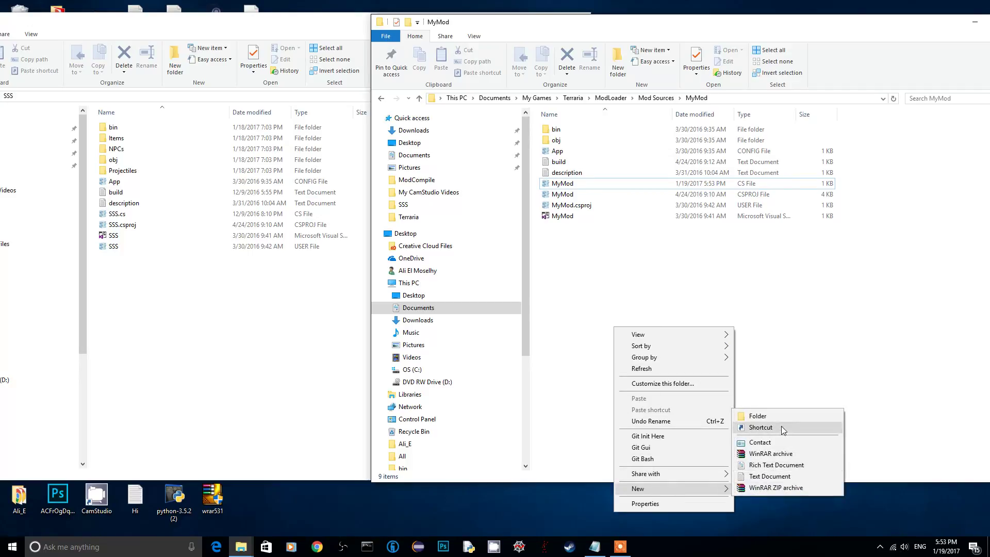
click(780, 416)
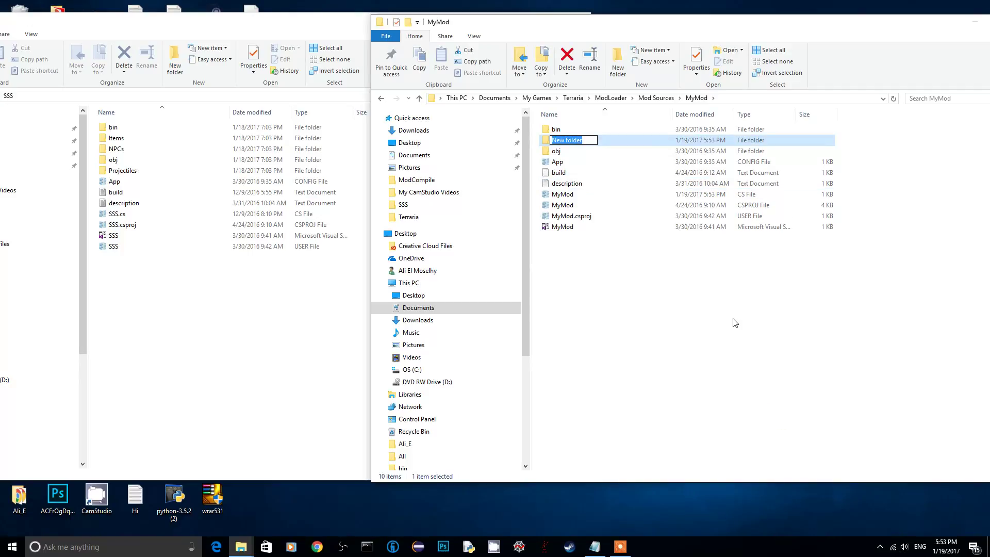
text(Ite)
text(ms)
key(Return)
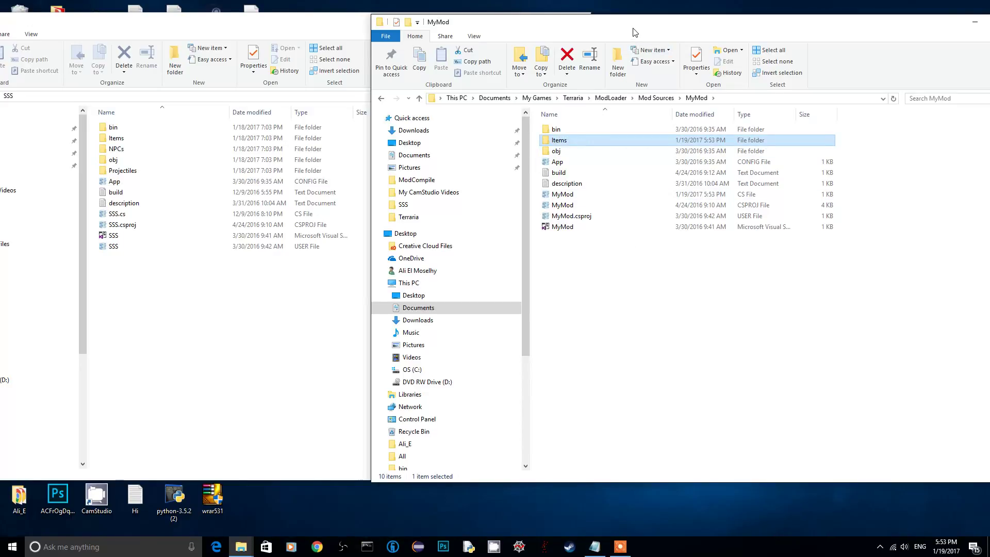
drag(639, 23, 725, 55)
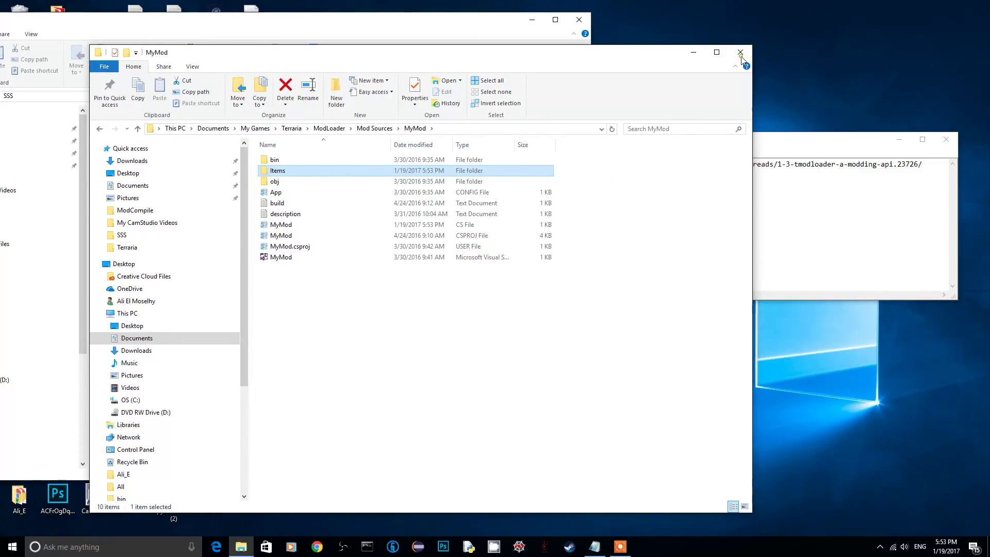
Step: Close the MyMod and SSS folder windows and move the Modding notes window
click(741, 54)
click(579, 18)
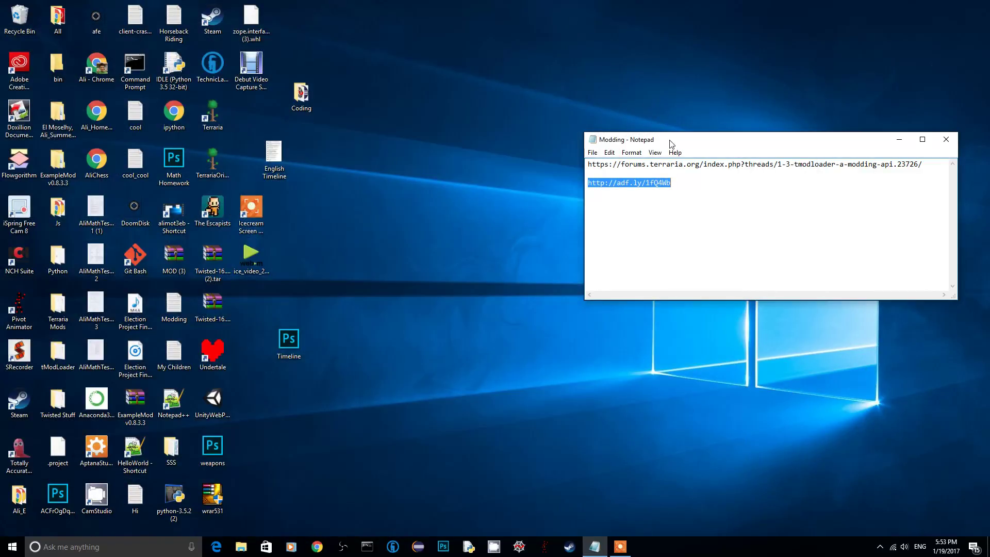
drag(671, 144, 626, 139)
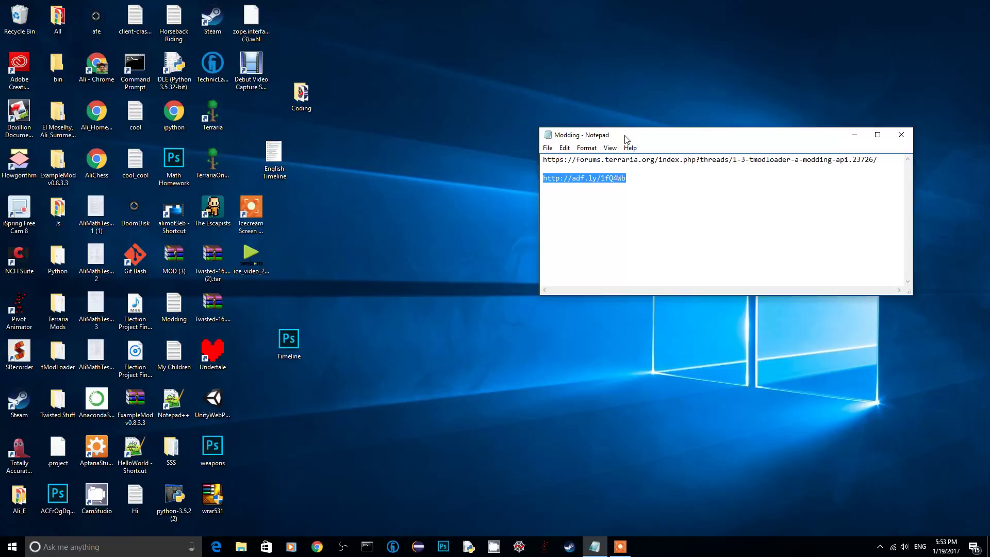